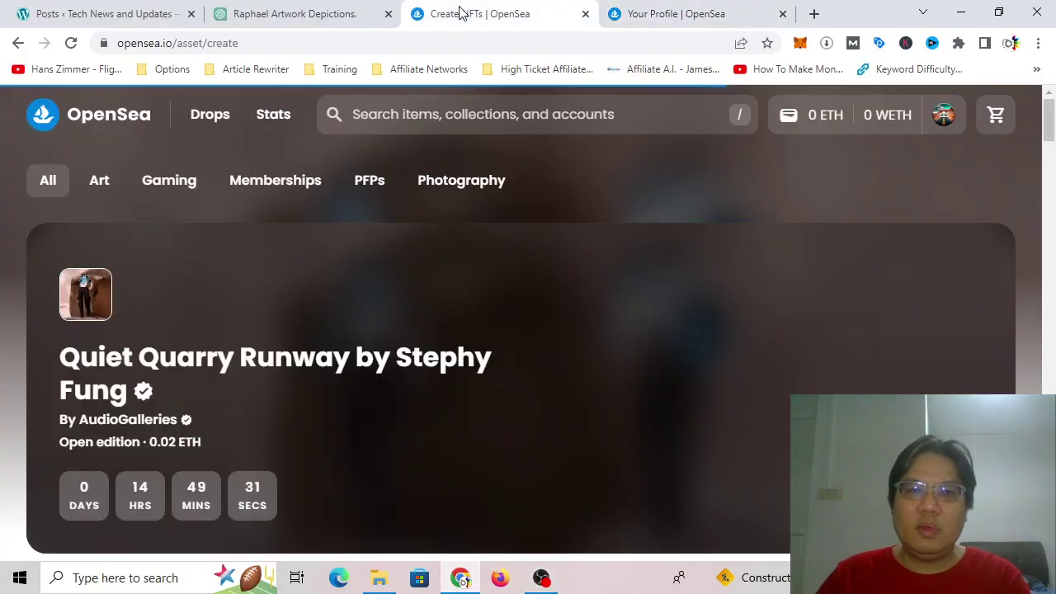
# Step: Switch to the ChatGPT tab with the Archangel Raphael artwork article
pyautogui.click(297, 14)
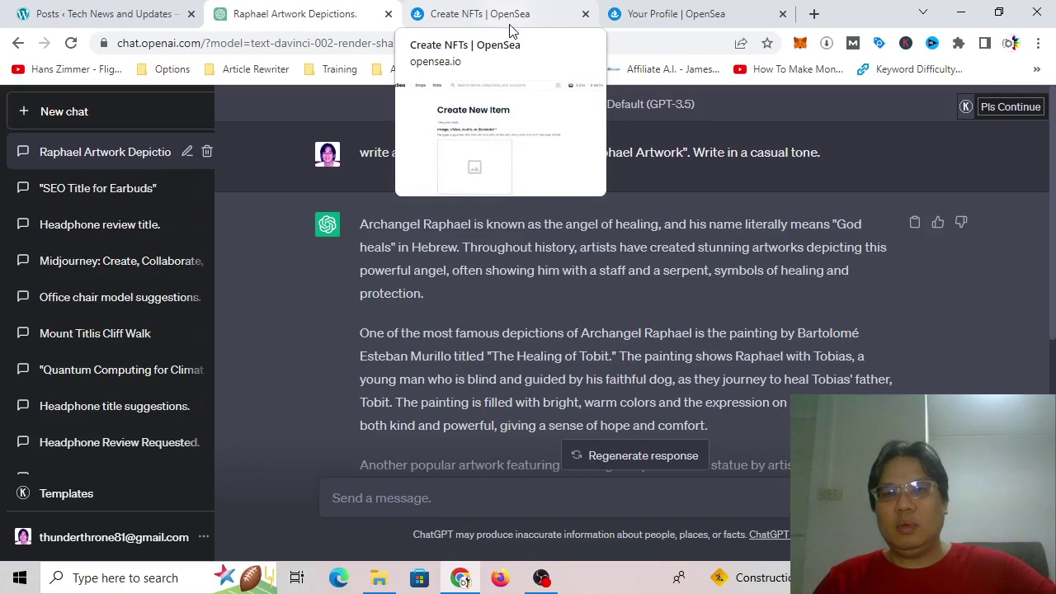
pyautogui.click(716, 23)
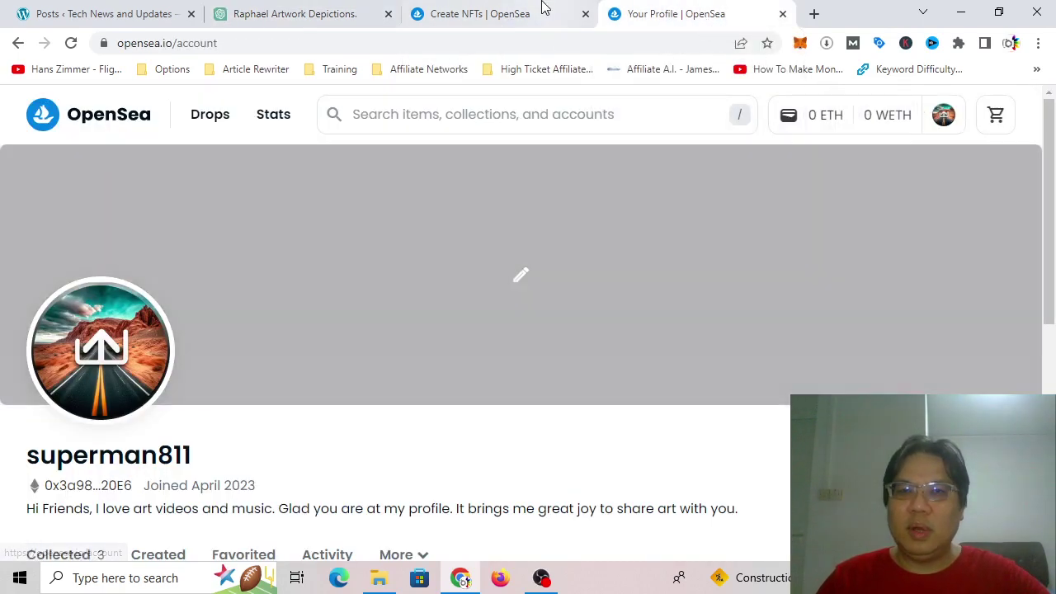
pyautogui.click(519, 14)
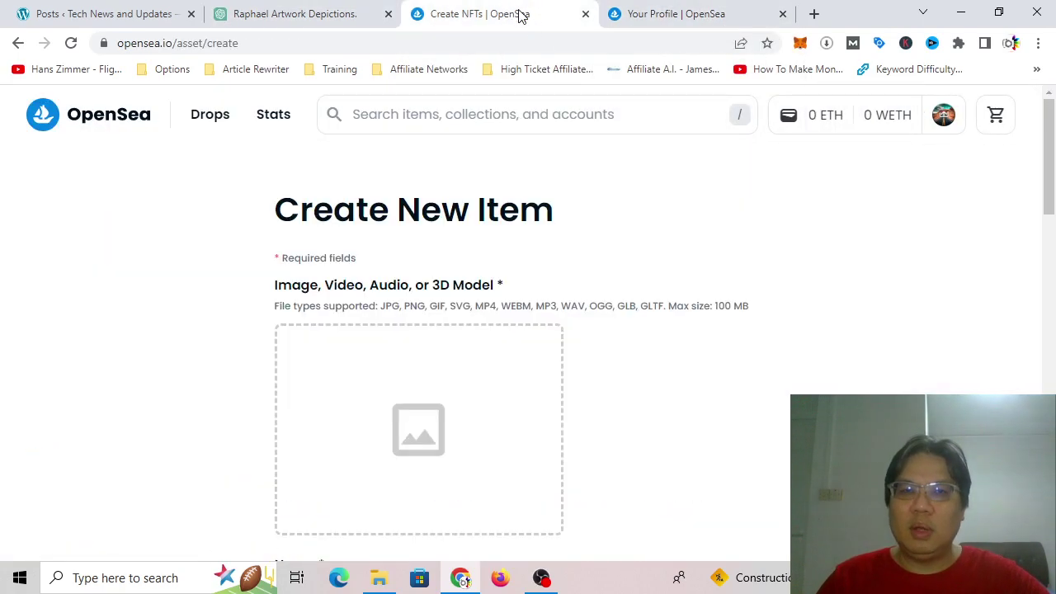
pyautogui.click(724, 14)
pyautogui.moveTo(943, 114)
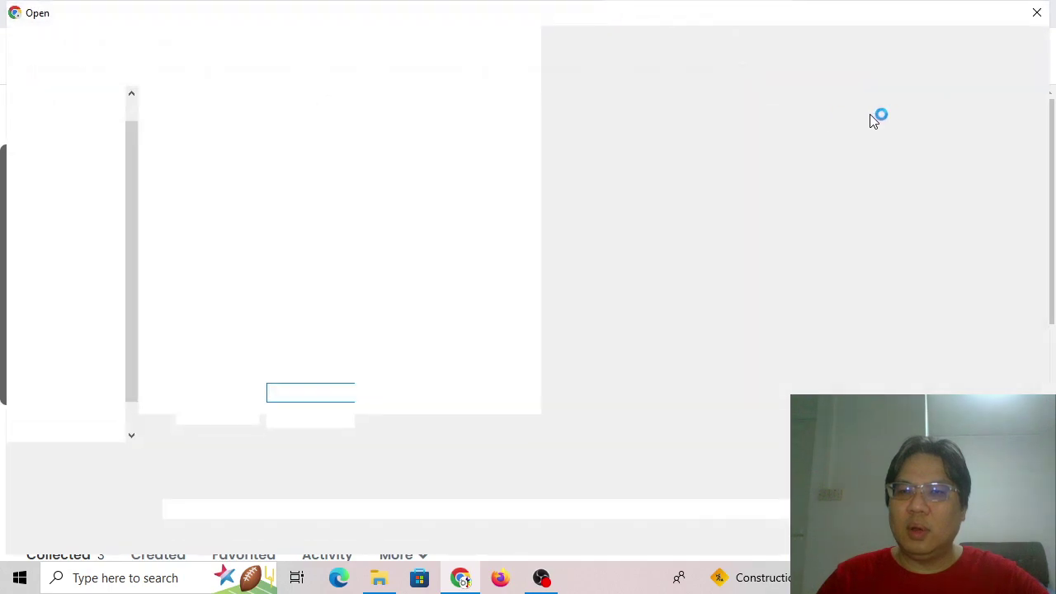
pyautogui.click(1037, 12)
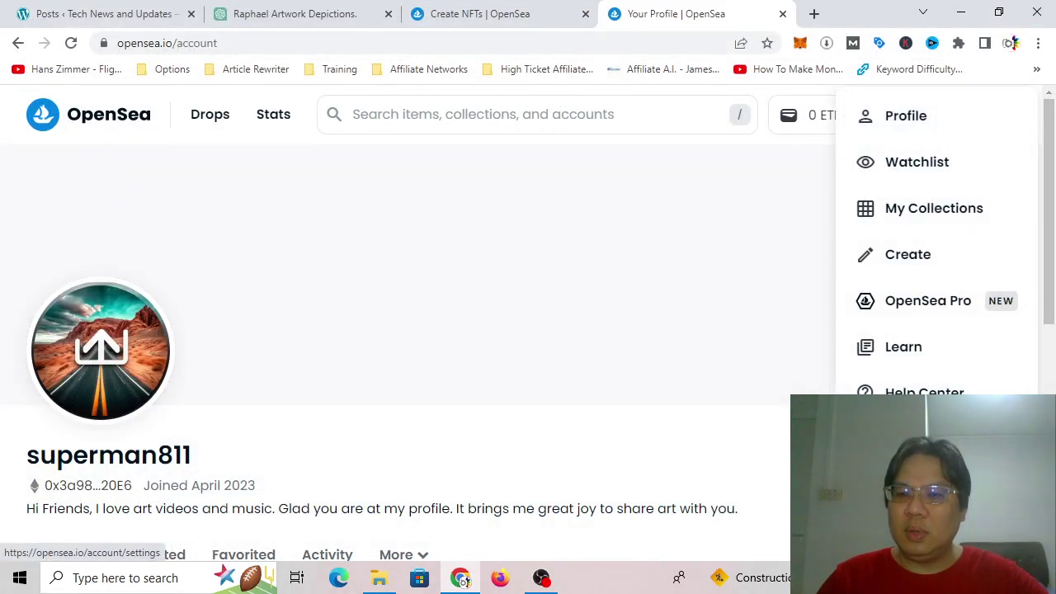
pyautogui.scroll(-5, 924, 445)
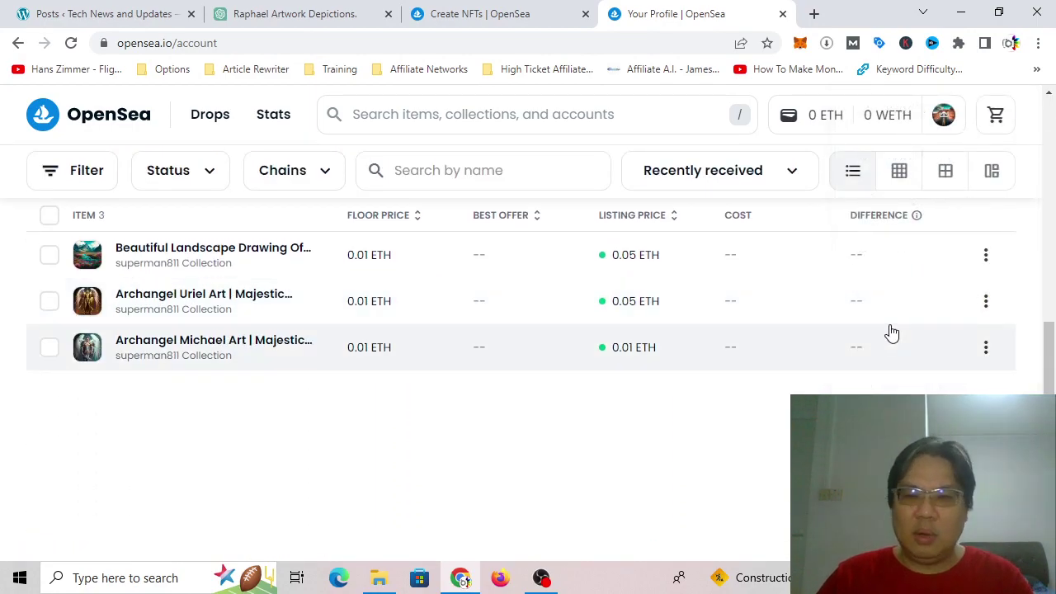
pyautogui.hotkey('ctrl', '-')
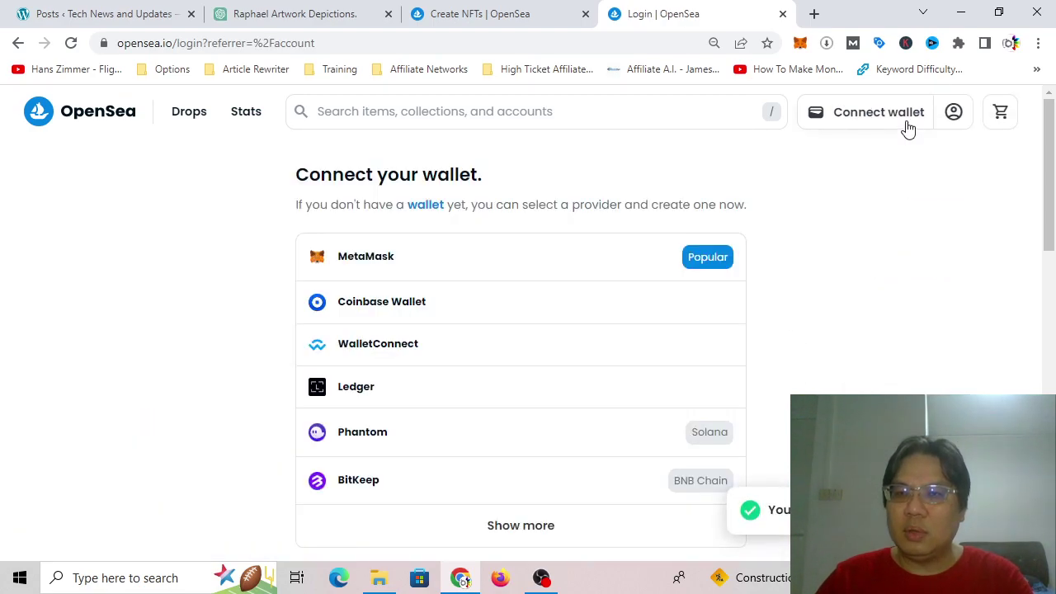
pyautogui.click(907, 127)
pyautogui.click(523, 275)
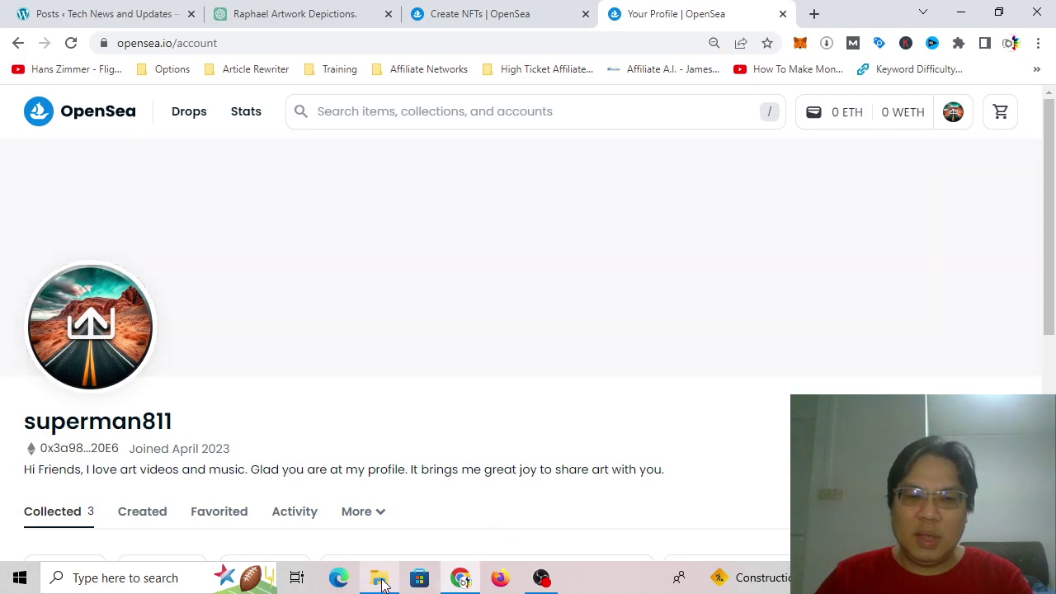
# Step: Open Archangel Raphael Artwork.png in Paint, scroll through it, then close Paint
pyautogui.click(379, 576)
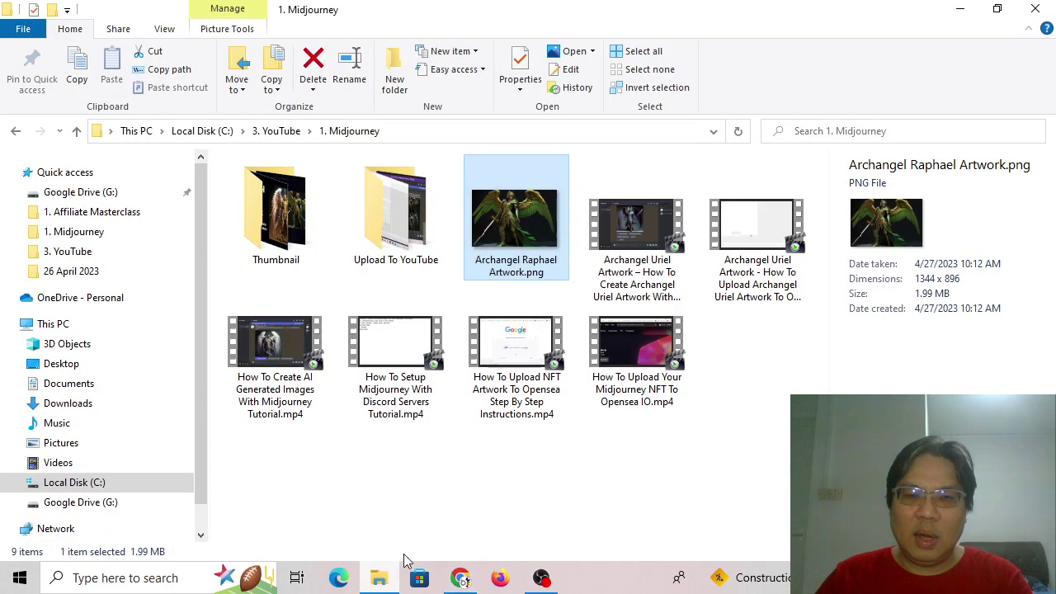
pyautogui.rightClick(530, 234)
pyautogui.moveTo(579, 380)
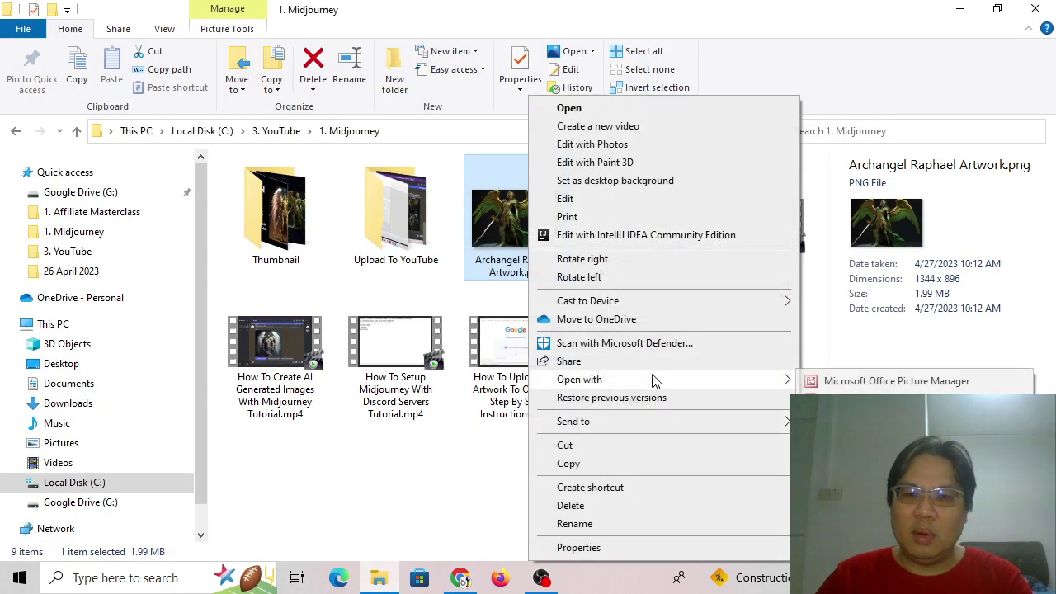
pyautogui.click(874, 399)
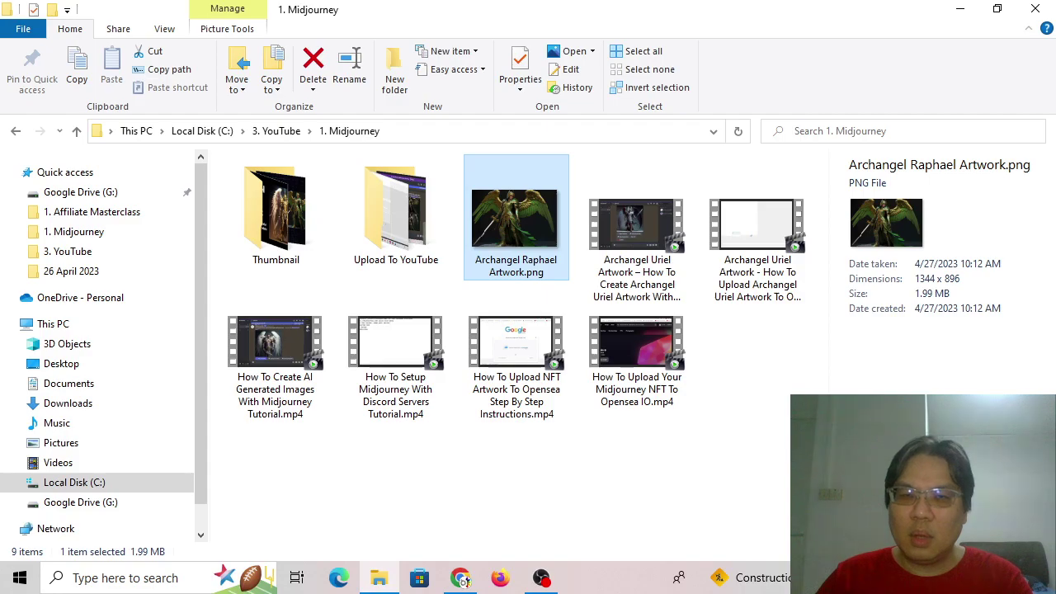
pyautogui.scroll(-5, 748, 323)
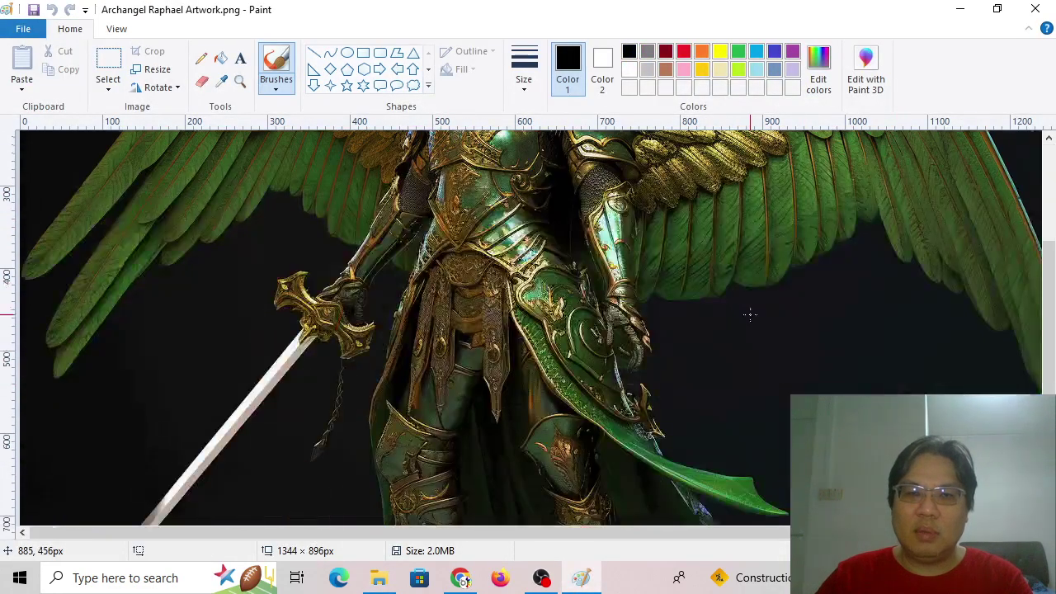
pyautogui.scroll(-3, 749, 312)
pyautogui.scroll(6, 749, 413)
pyautogui.scroll(2, 750, 512)
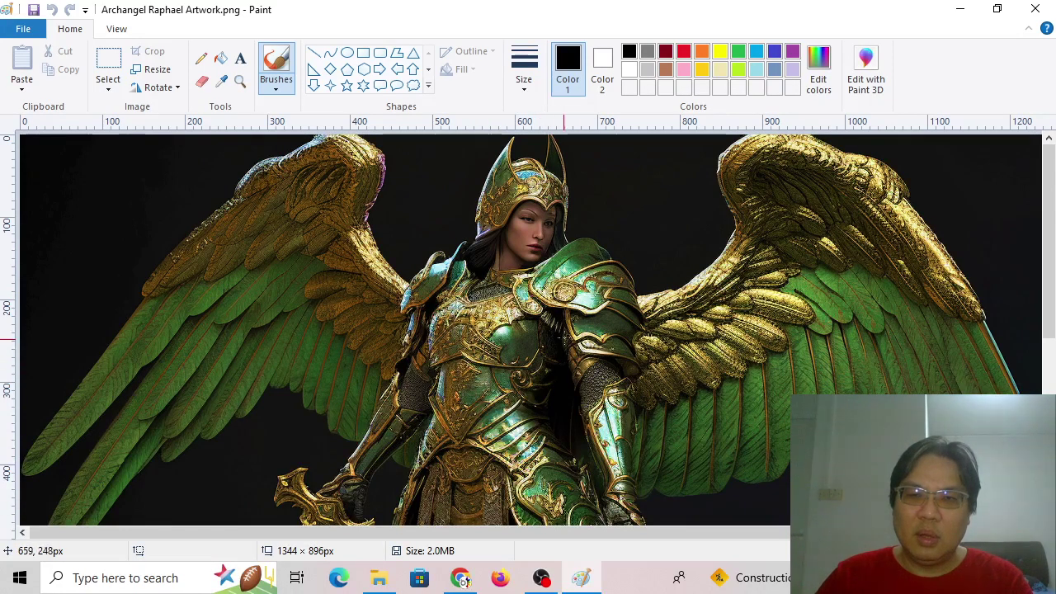
pyautogui.click(1035, 9)
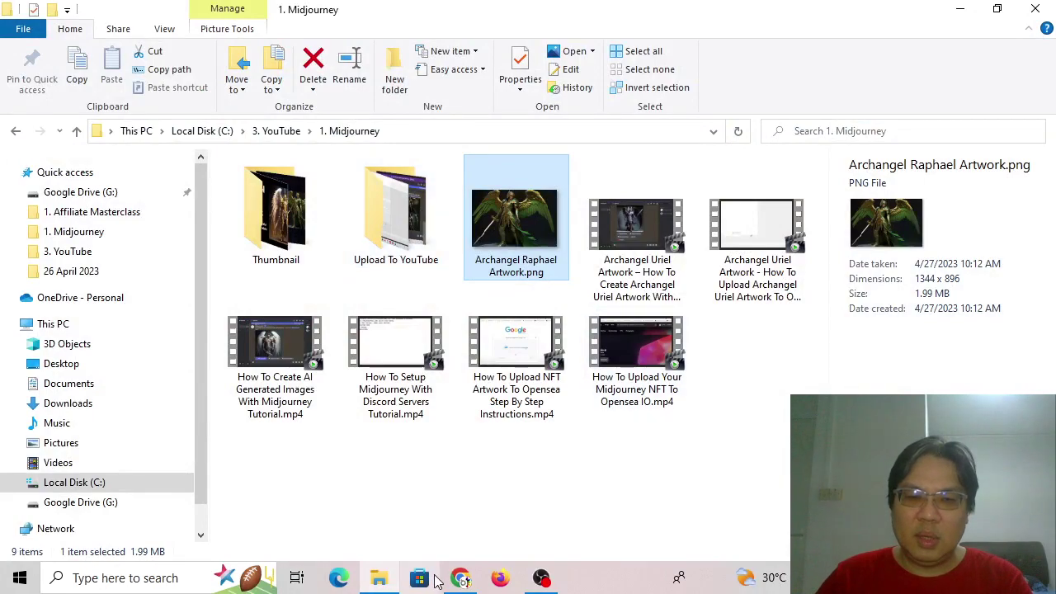
# Step: Read through the ChatGPT Raphael article in Chrome, then return to the OpenSea profile tab
pyautogui.click(459, 577)
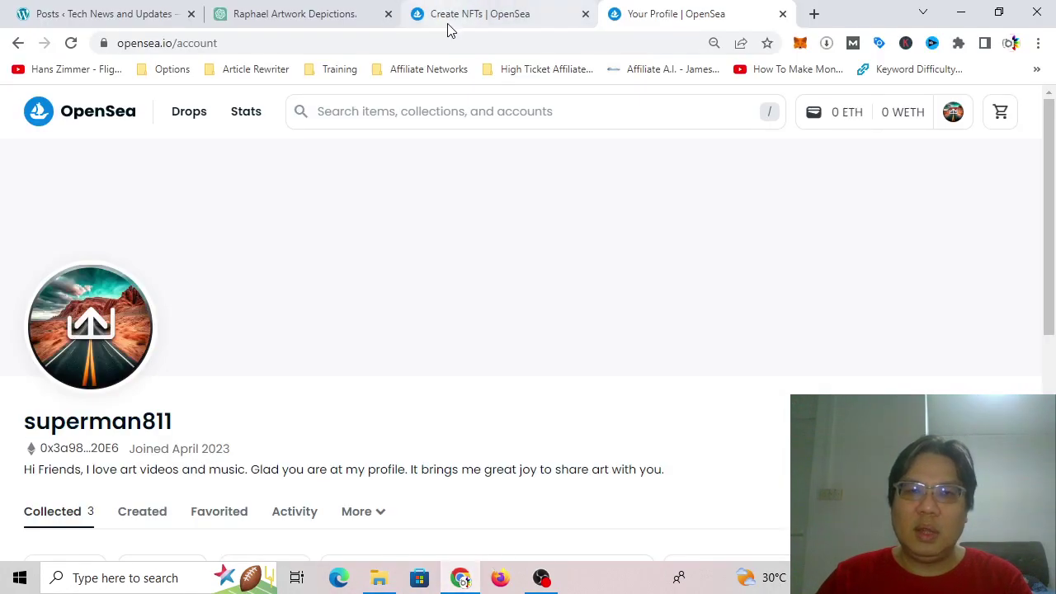
pyautogui.click(353, 12)
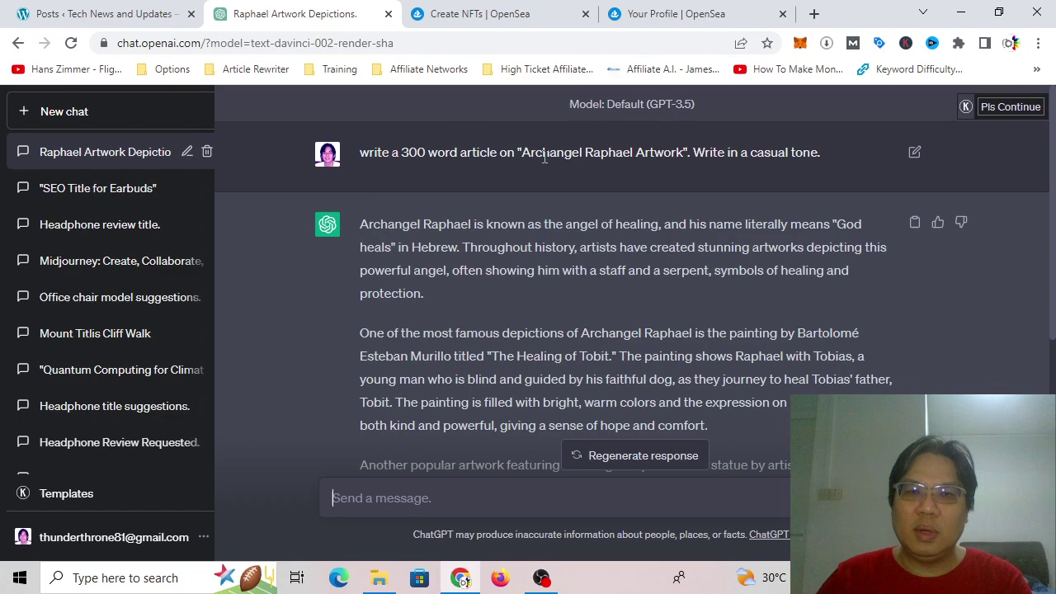
pyautogui.scroll(-1, 488, 225)
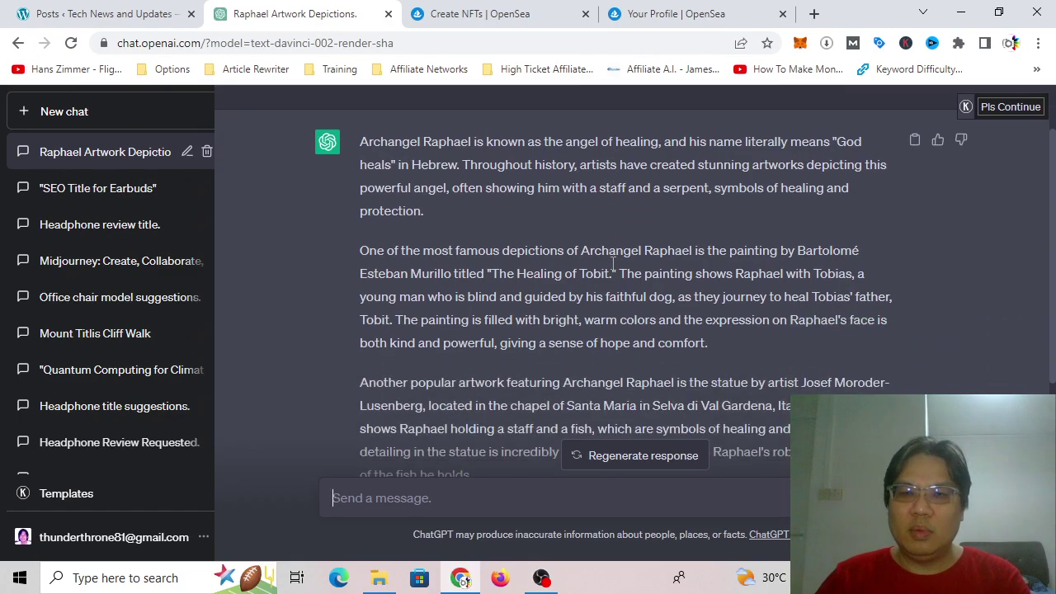
pyautogui.scroll(-1, 613, 262)
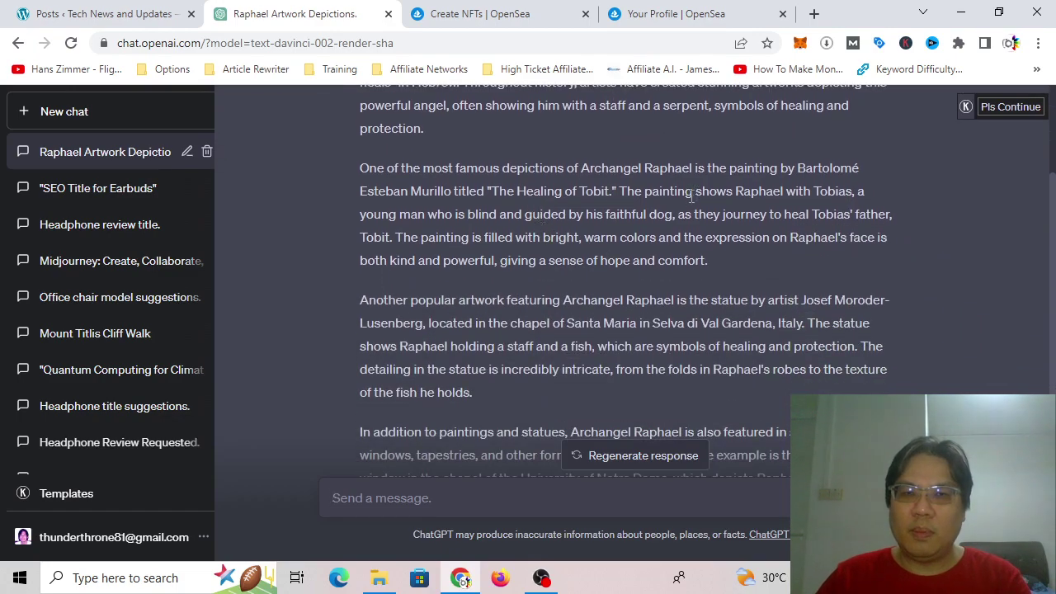
pyautogui.scroll(-1, 740, 237)
pyautogui.scroll(-1, 713, 223)
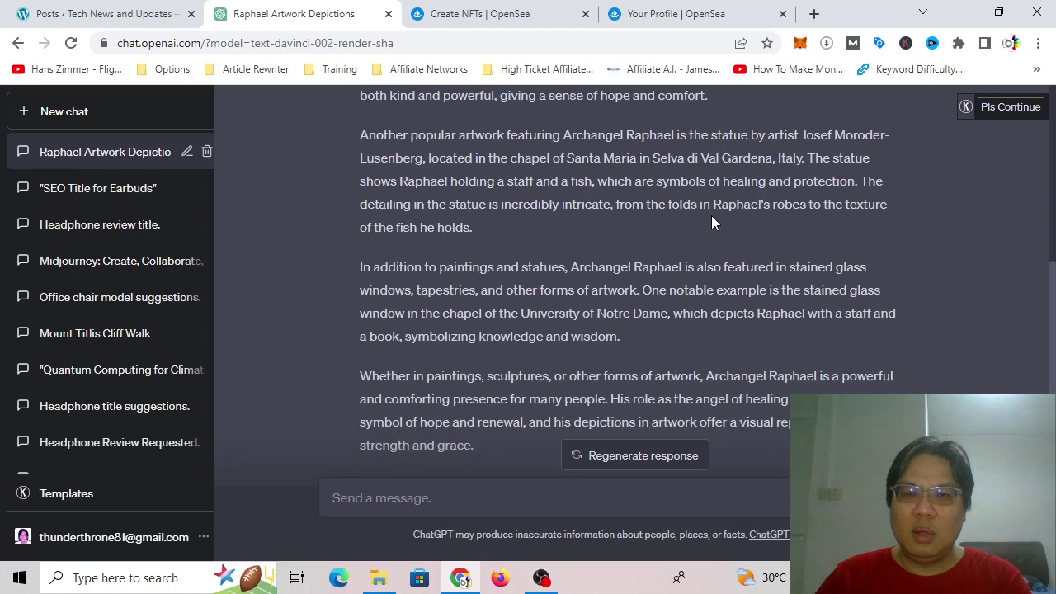
pyautogui.scroll(-1, 711, 216)
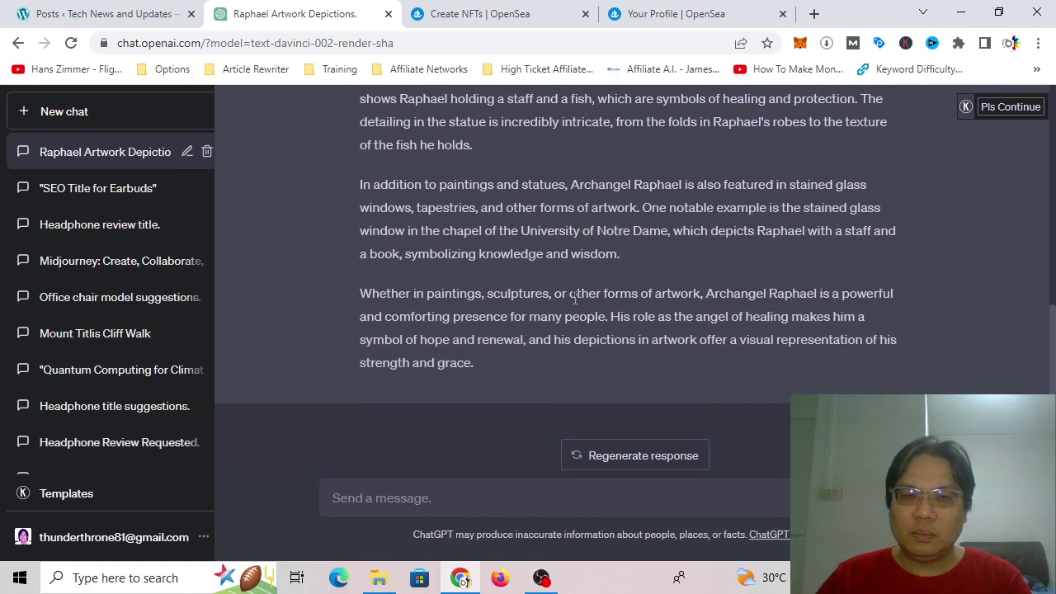
pyautogui.scroll(2, 588, 327)
pyautogui.scroll(3, 632, 347)
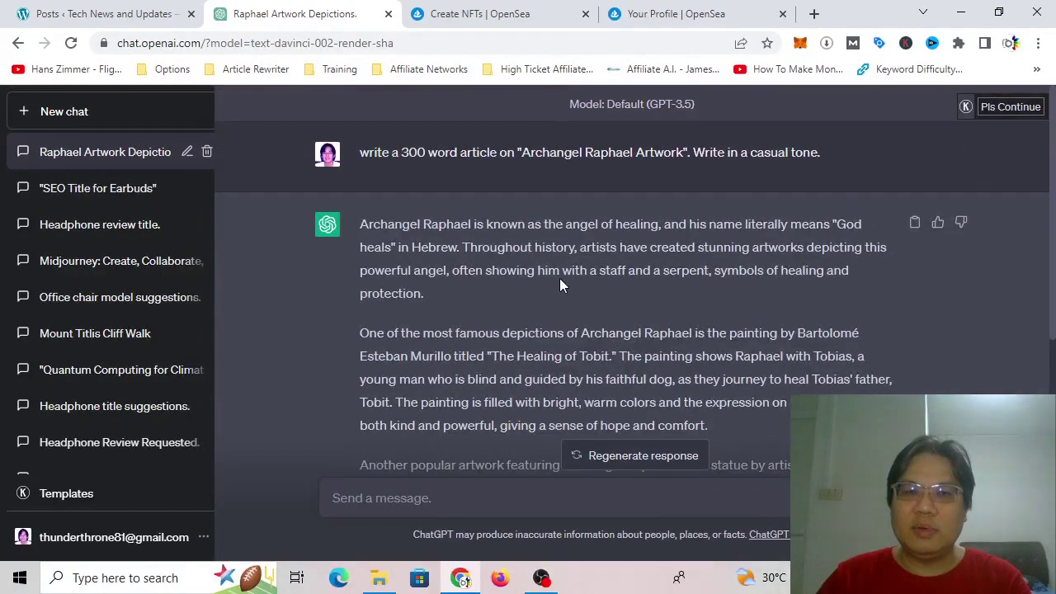
pyautogui.click(683, 15)
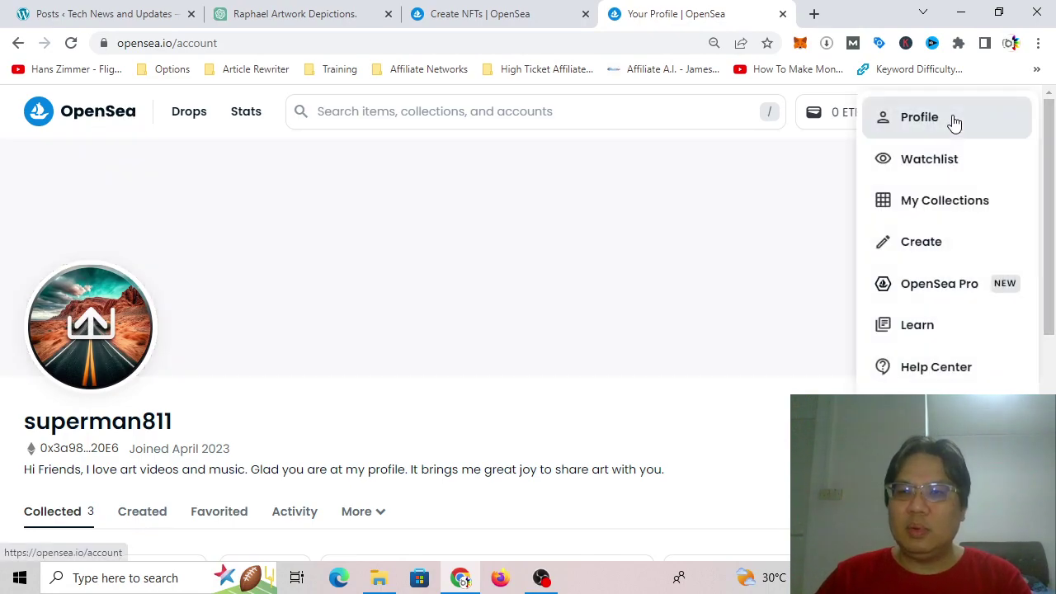
# Step: Choose Create from the account menu and sign the MetaMask sign-in request
pyautogui.click(949, 122)
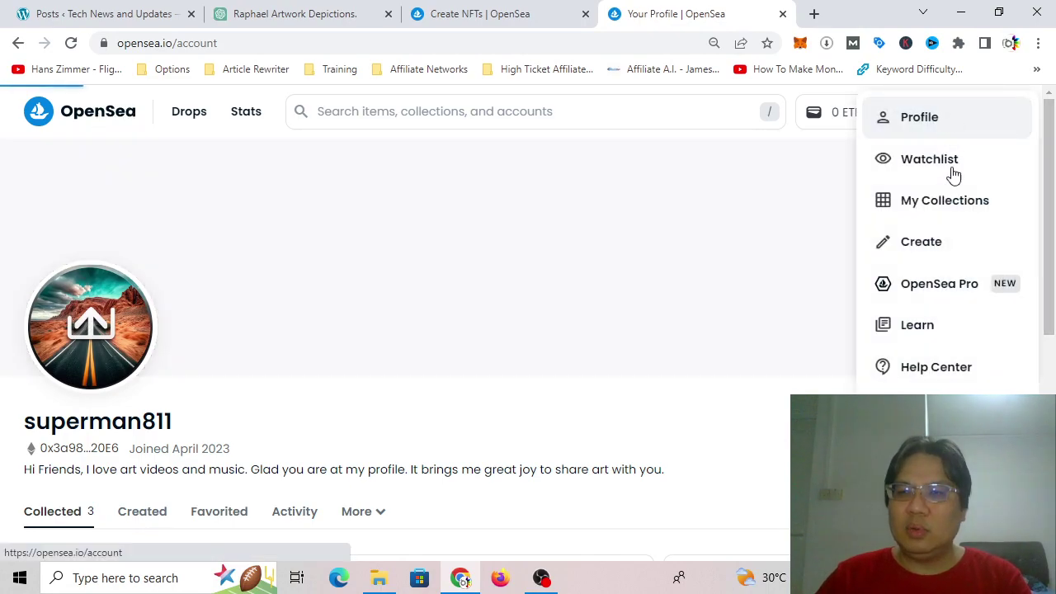
pyautogui.click(941, 247)
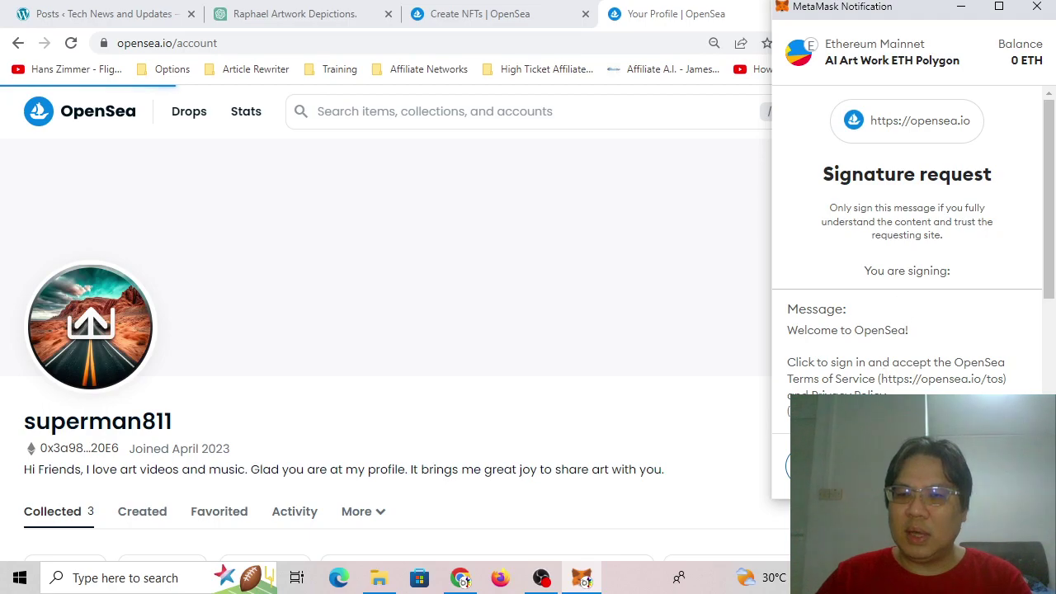
pyautogui.click(973, 466)
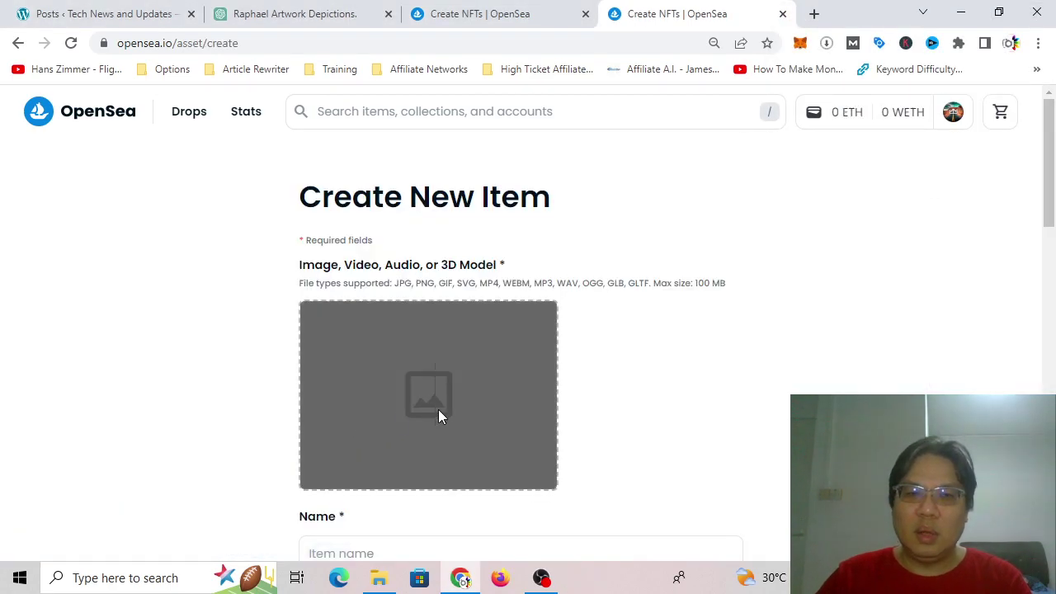
# Step: Start the media upload and browse to the C drive in the Open dialog
pyautogui.click(438, 409)
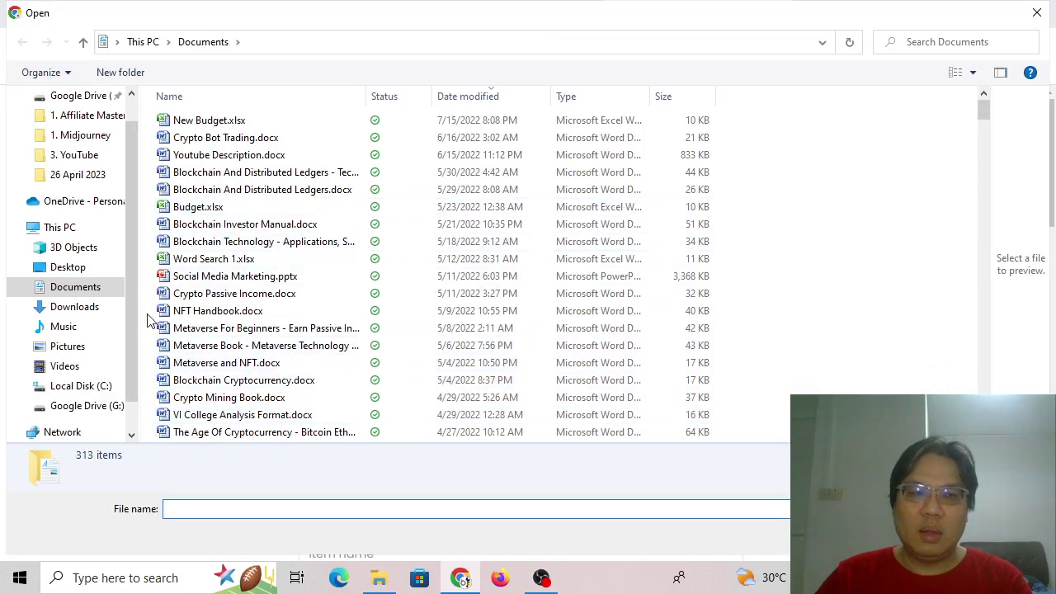
pyautogui.click(105, 386)
pyautogui.scroll(-3, 281, 297)
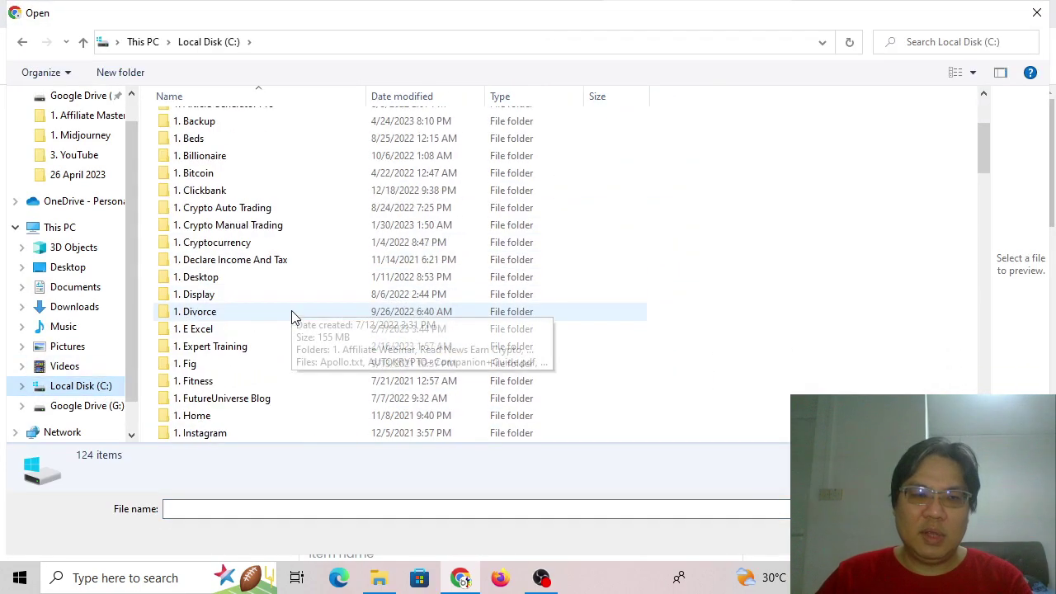
pyautogui.scroll(-2, 291, 312)
pyautogui.scroll(-5, 291, 313)
pyautogui.scroll(-6, 292, 328)
pyautogui.scroll(-5, 292, 327)
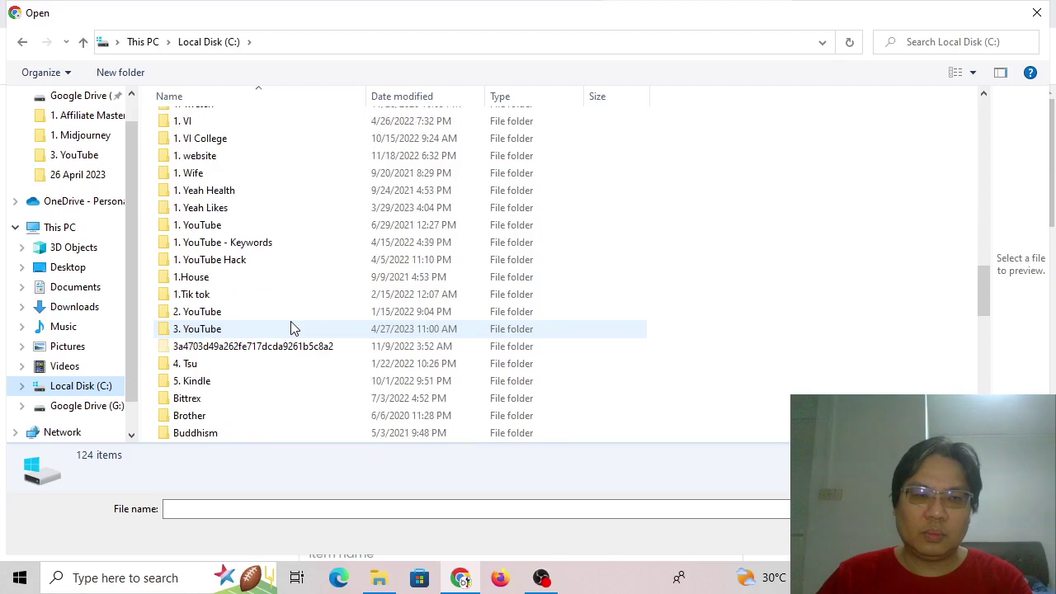
pyautogui.scroll(-1, 272, 318)
# Step: Upload Archangel Raphael Artwork.png from 3. YouTube > 1. Midjourney
pyautogui.doubleClick(263, 279)
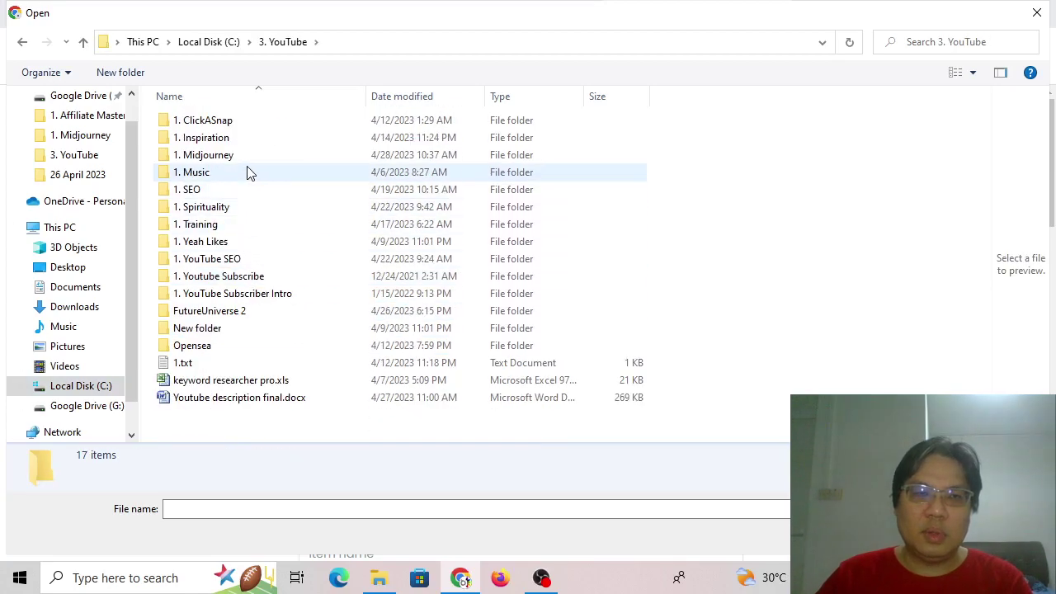
pyautogui.click(252, 159)
pyautogui.doubleClick(251, 156)
pyautogui.click(358, 183)
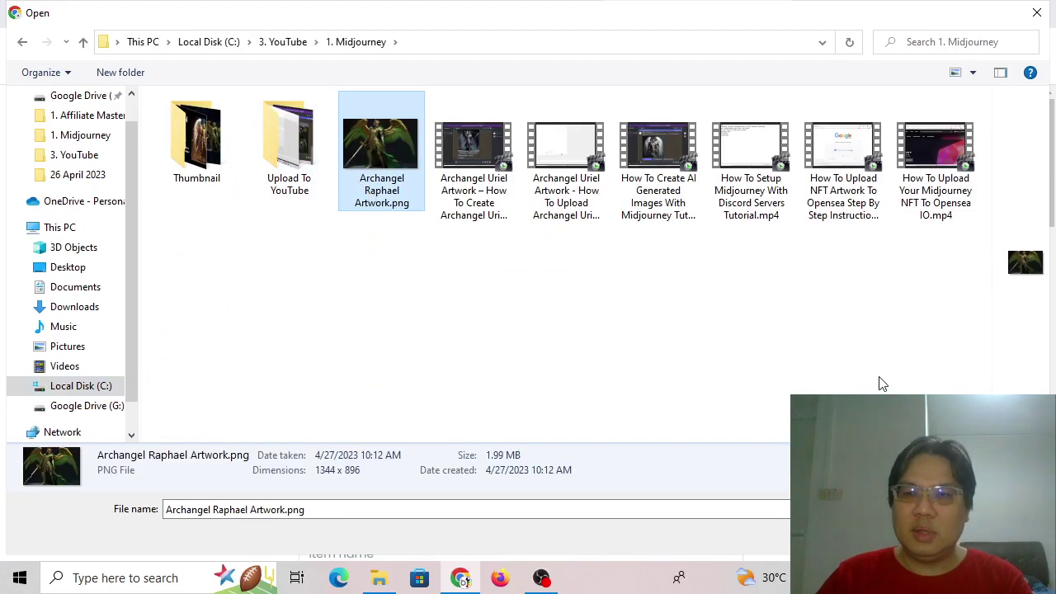
pyautogui.press('Return')
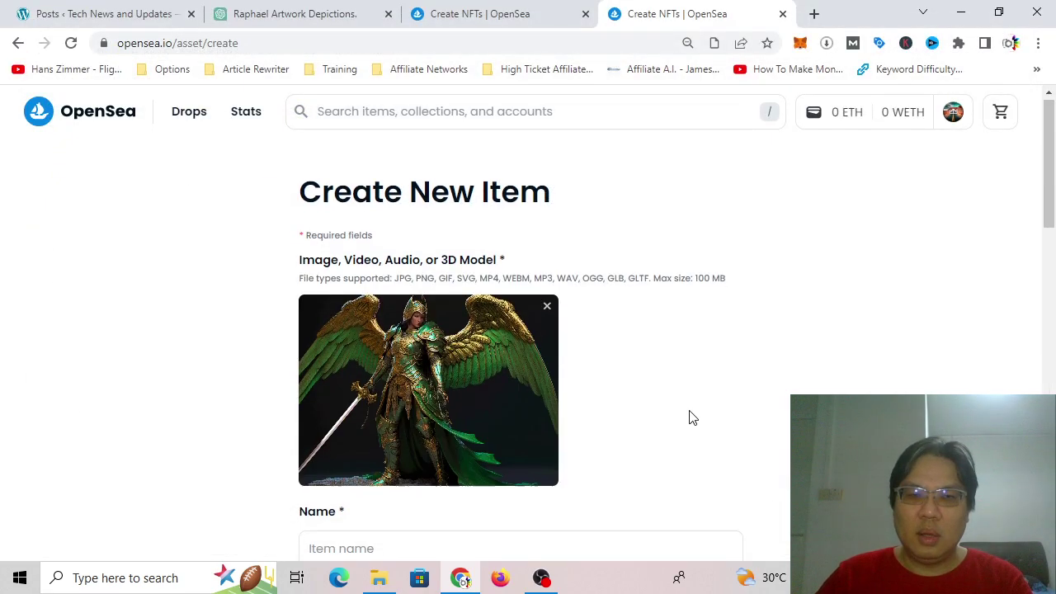
# Step: Enter 'Archangel Raphael Artwork' as the item's name
pyautogui.scroll(-3, 692, 417)
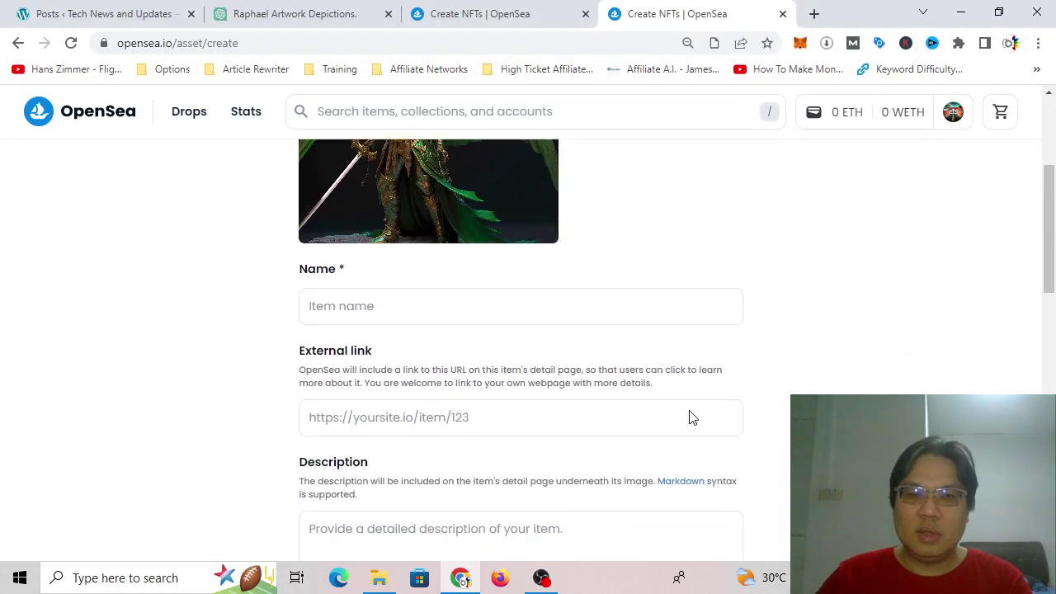
pyautogui.click(386, 564)
pyautogui.click(459, 577)
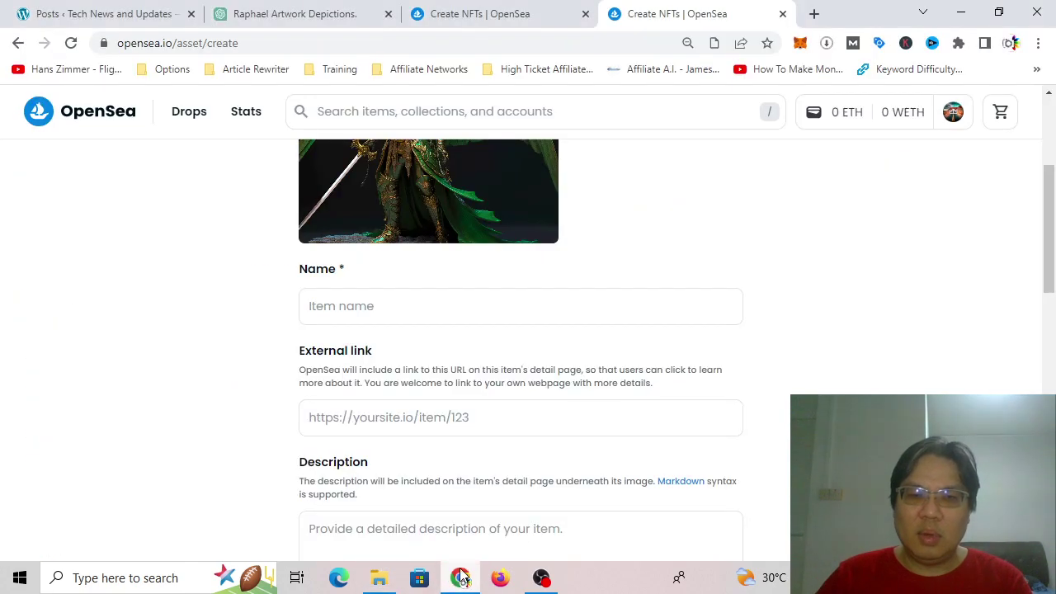
pyautogui.click(419, 302)
pyautogui.write('Arca')
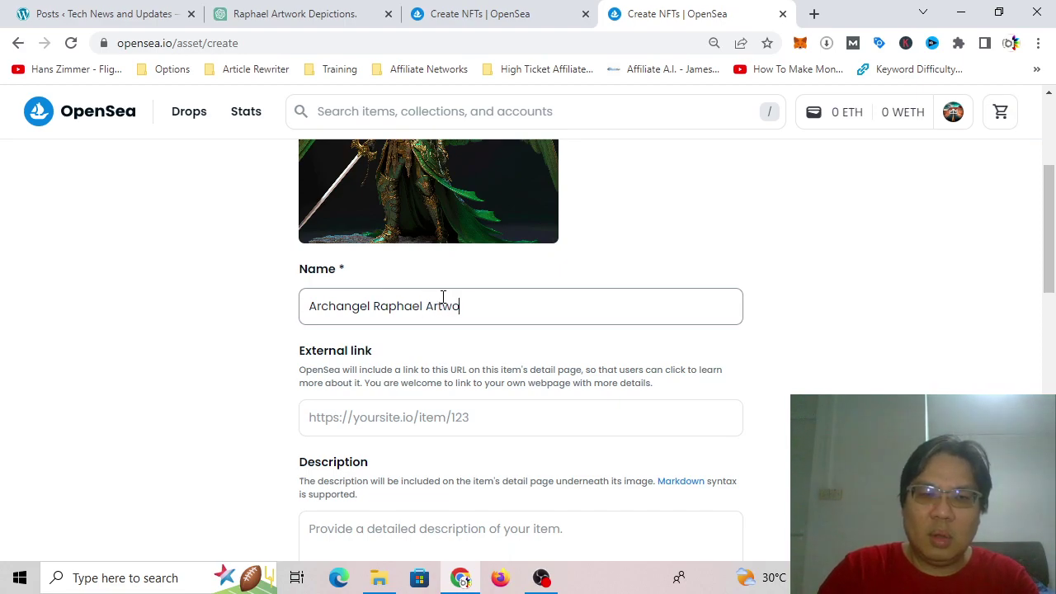
pyautogui.write('rk')
# Step: Select and copy the whole ChatGPT article about Raphael
pyautogui.click(294, 14)
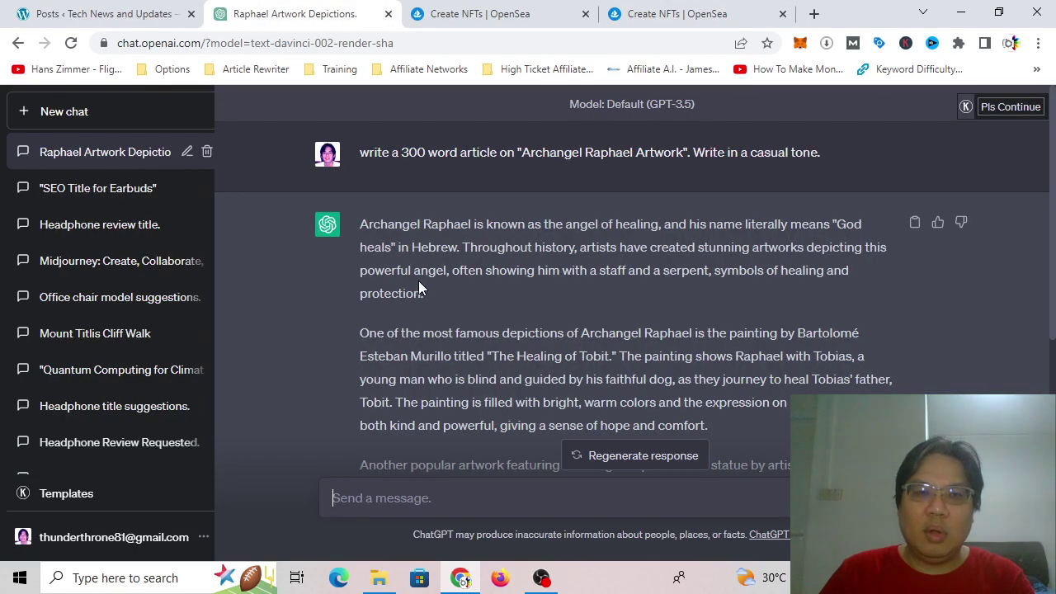
pyautogui.click(362, 223)
pyautogui.scroll(-5, 710, 338)
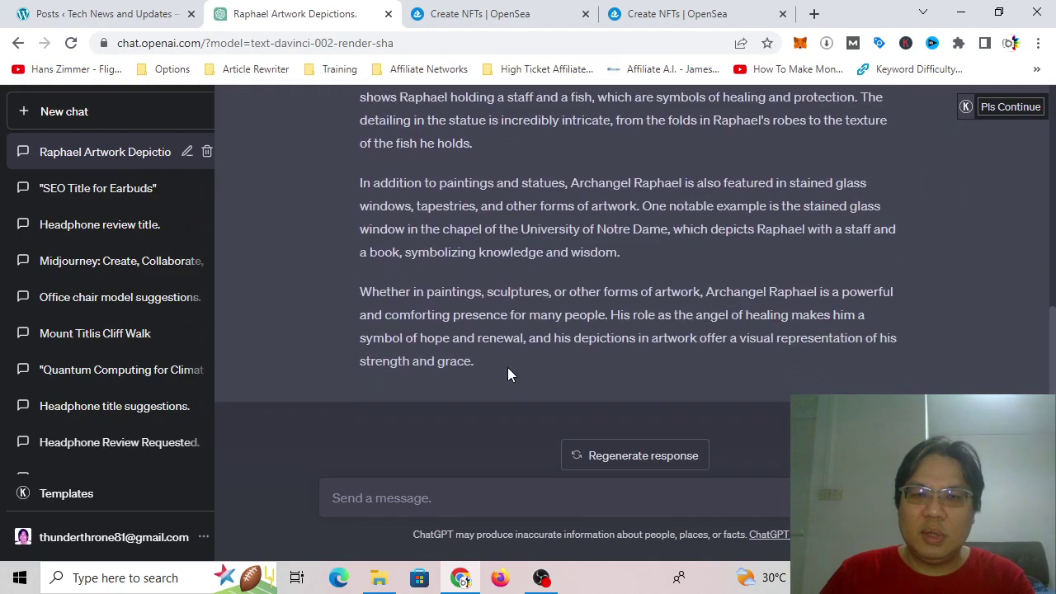
pyautogui.keyDown('shift'); pyautogui.click(507, 368); pyautogui.keyUp('shift')
# Step: Close the duplicate empty create tab, keeping the create page with the image
pyautogui.click(521, 12)
pyautogui.scroll(-2, 645, 305)
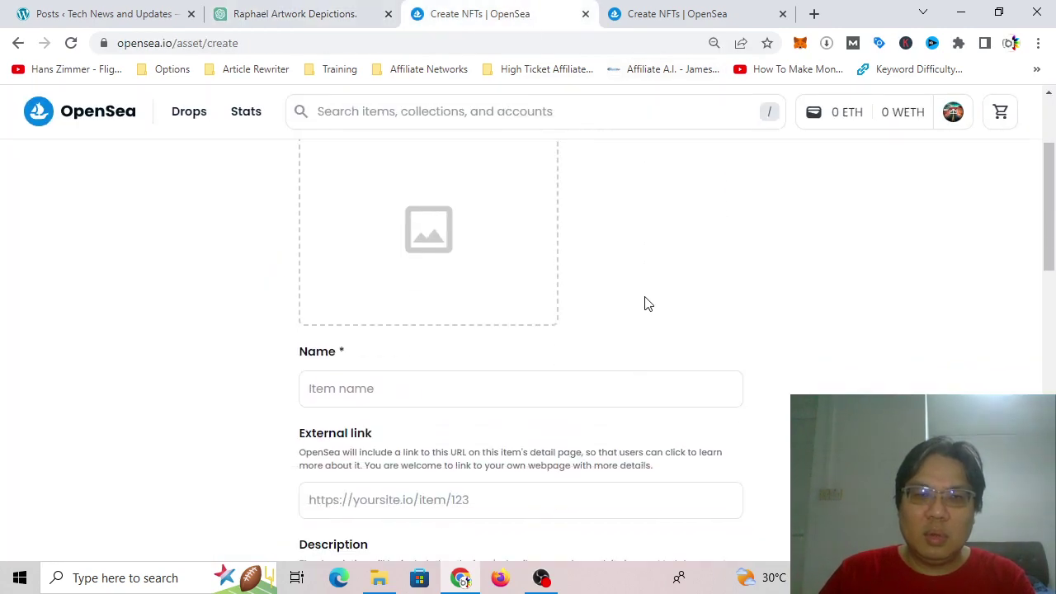
pyautogui.click(681, 12)
pyautogui.click(586, 14)
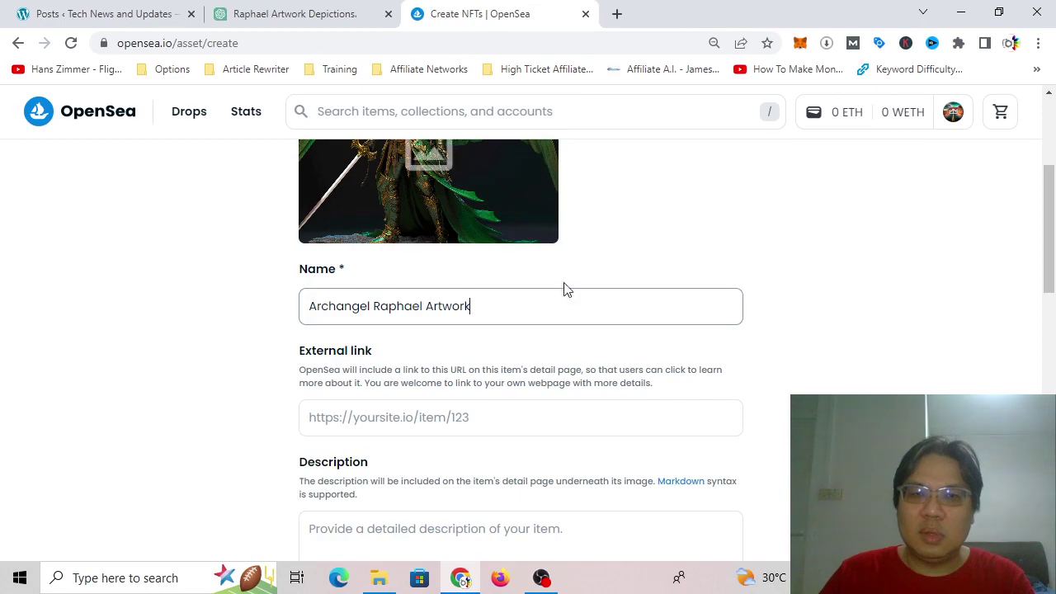
# Step: Paste the article into Description, zoom out, and scroll down to the Create button
pyautogui.scroll(-2, 566, 313)
pyautogui.click(451, 377)
pyautogui.hotkey('ctrl', '-')
pyautogui.hotkey('ctrl', '-')
pyautogui.hotkey('ctrl', 'v')
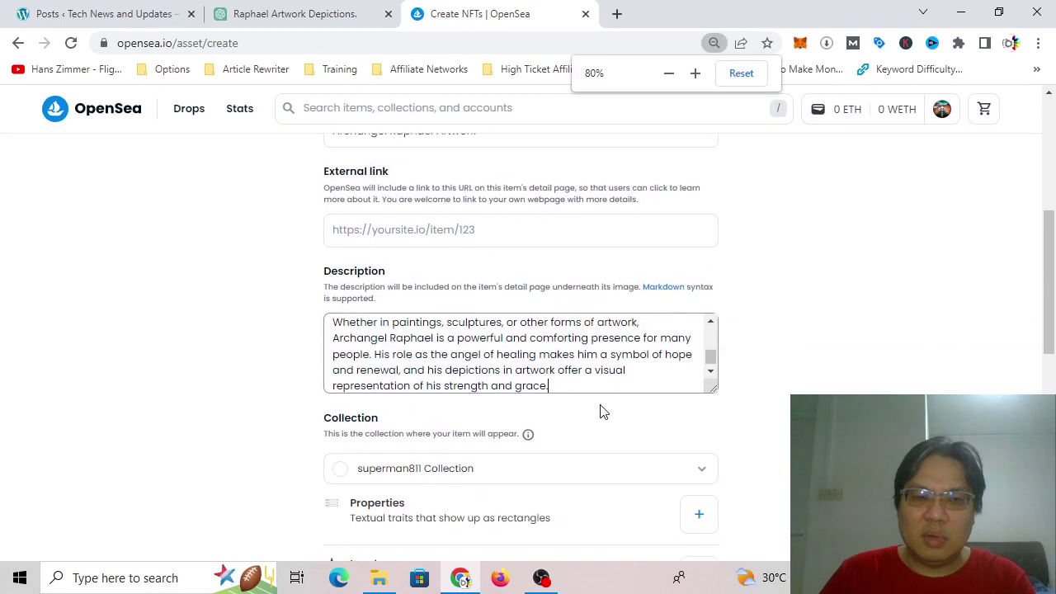
pyautogui.scroll(-2, 861, 388)
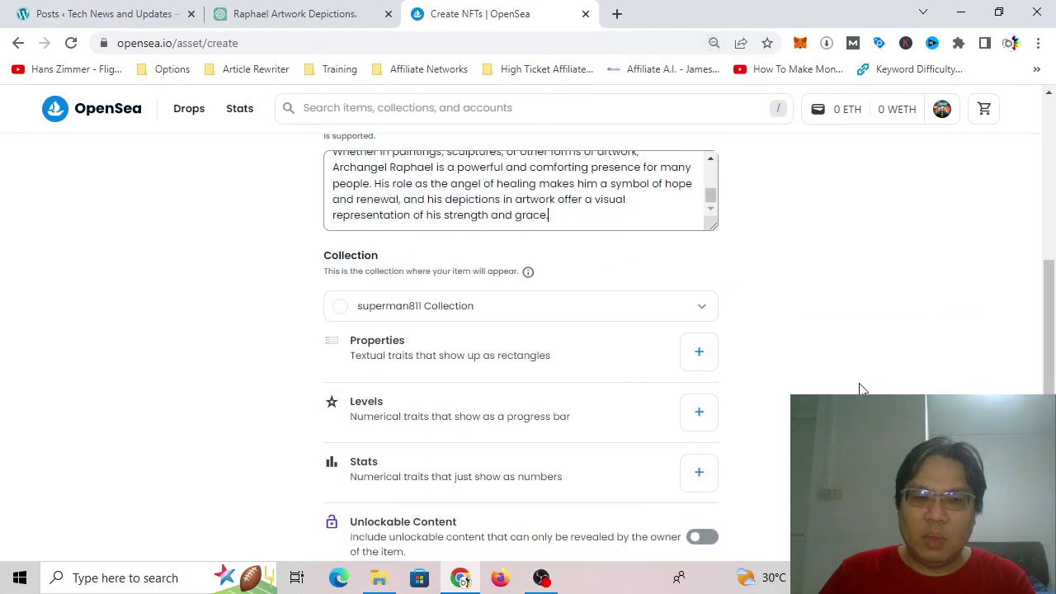
pyautogui.scroll(-2, 856, 385)
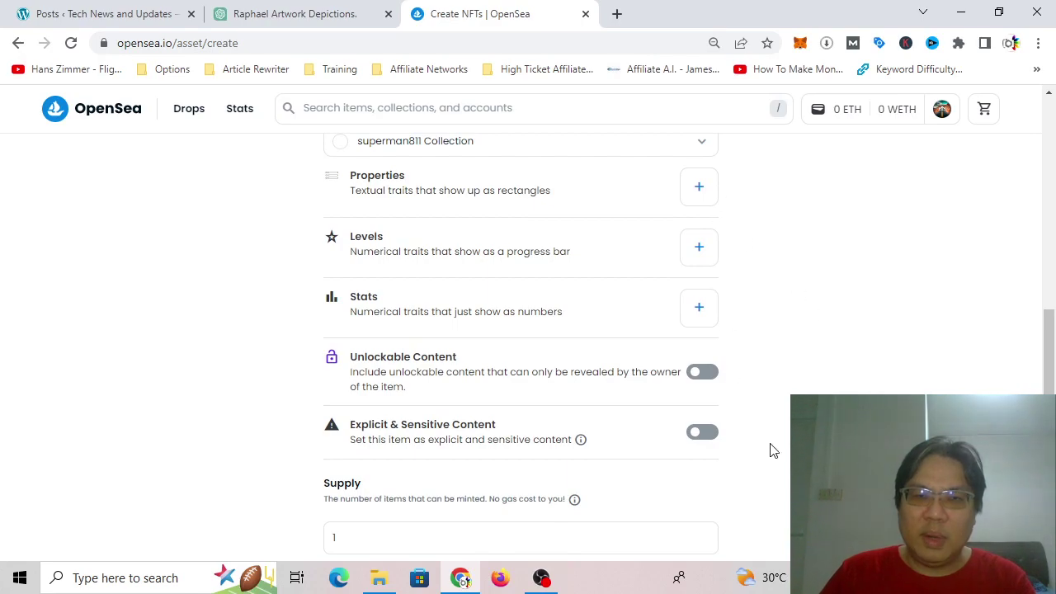
pyautogui.scroll(-3, 779, 420)
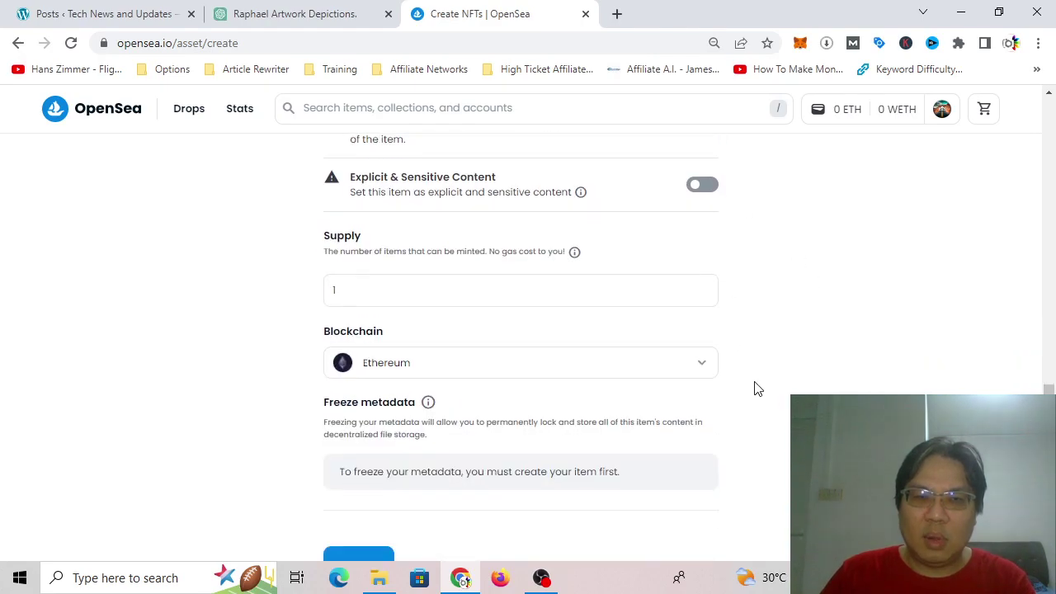
pyautogui.scroll(-1, 744, 365)
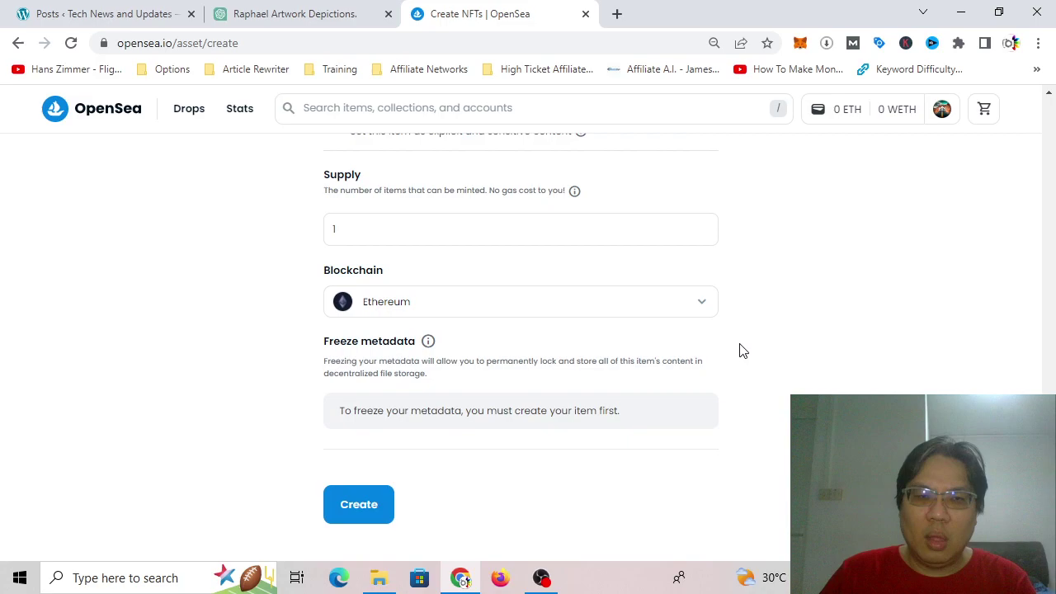
# Step: Submit the item and pass the reCAPTCHA by selecting the car images
pyautogui.click(363, 504)
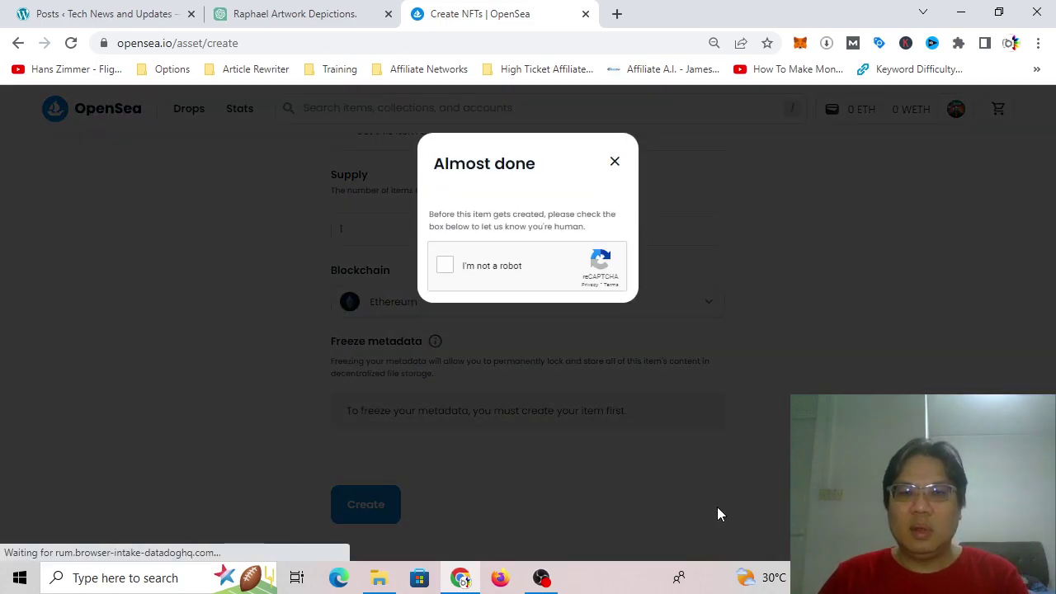
pyautogui.click(445, 266)
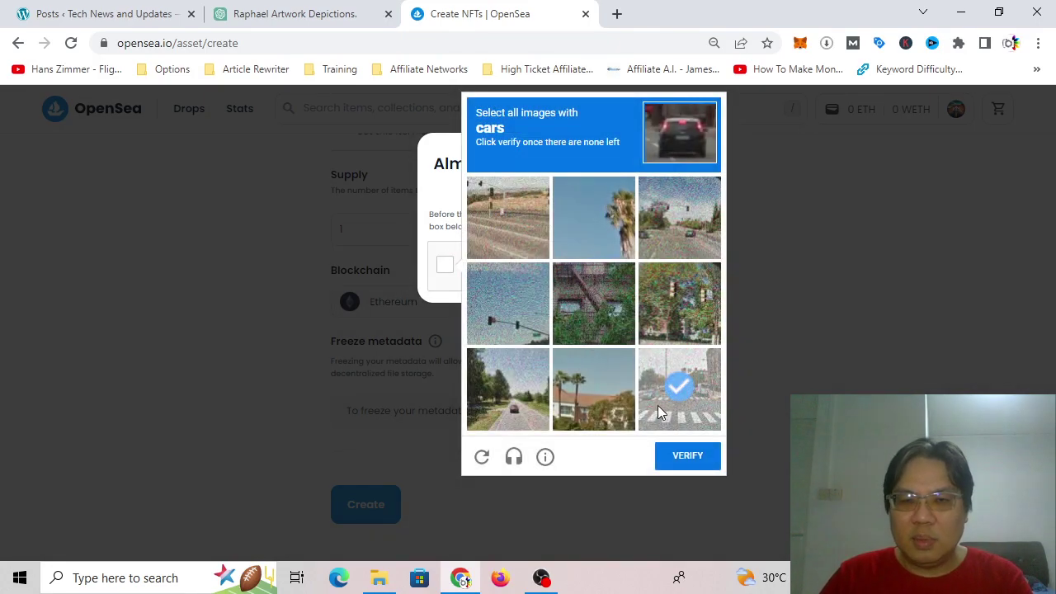
pyautogui.click(540, 375)
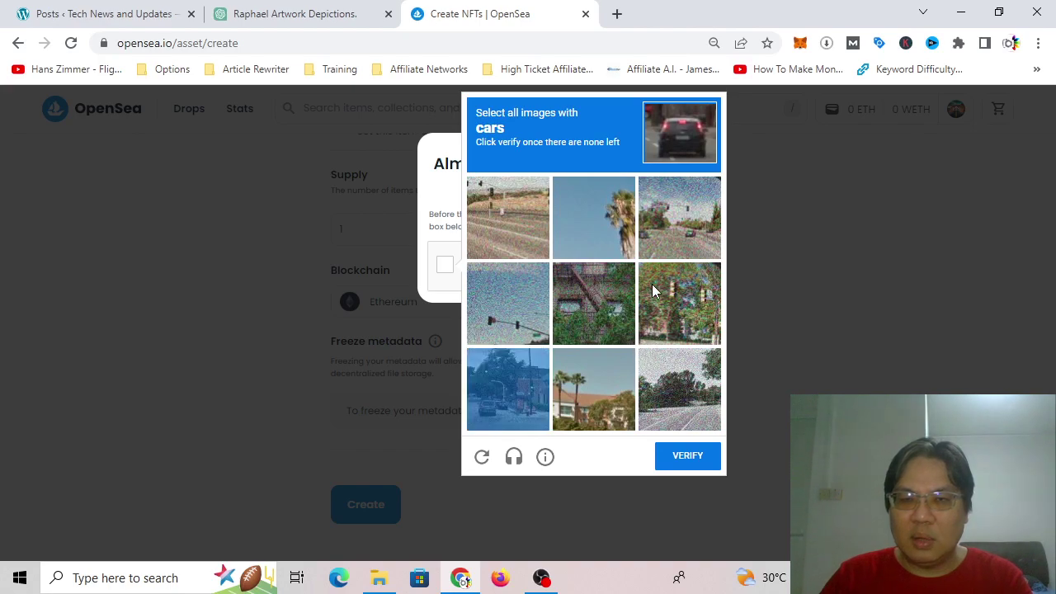
pyautogui.click(681, 221)
pyautogui.click(505, 382)
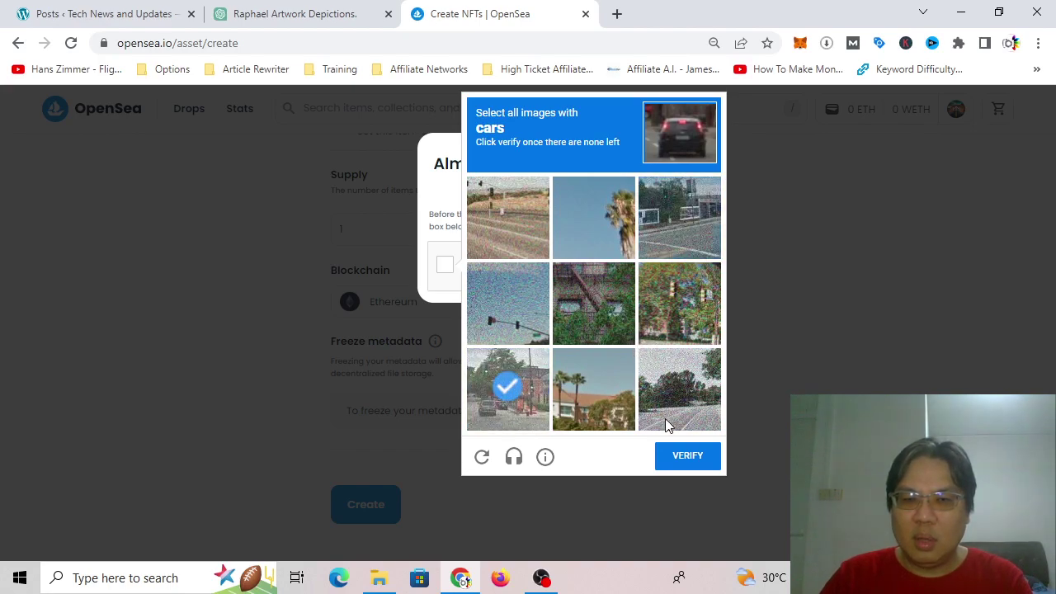
pyautogui.click(685, 456)
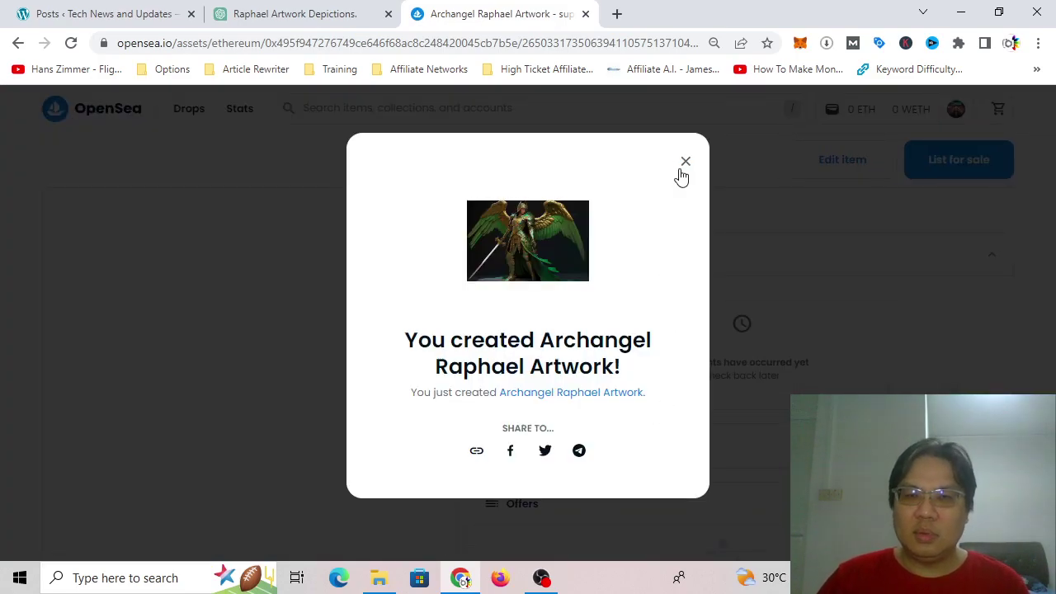
# Step: Launch Notepad, paste the new item's link, and close OpenSea's creation success popup
pyautogui.click(169, 579)
pyautogui.write('note[p')
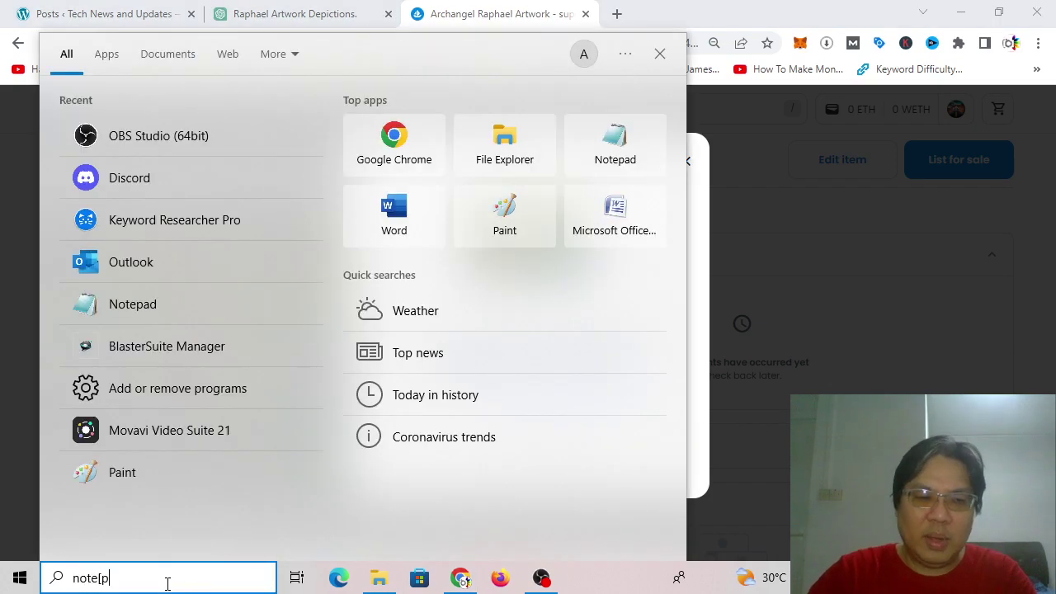
pyautogui.press('BackSpace')
pyautogui.press('BackSpace')
pyautogui.write('pad')
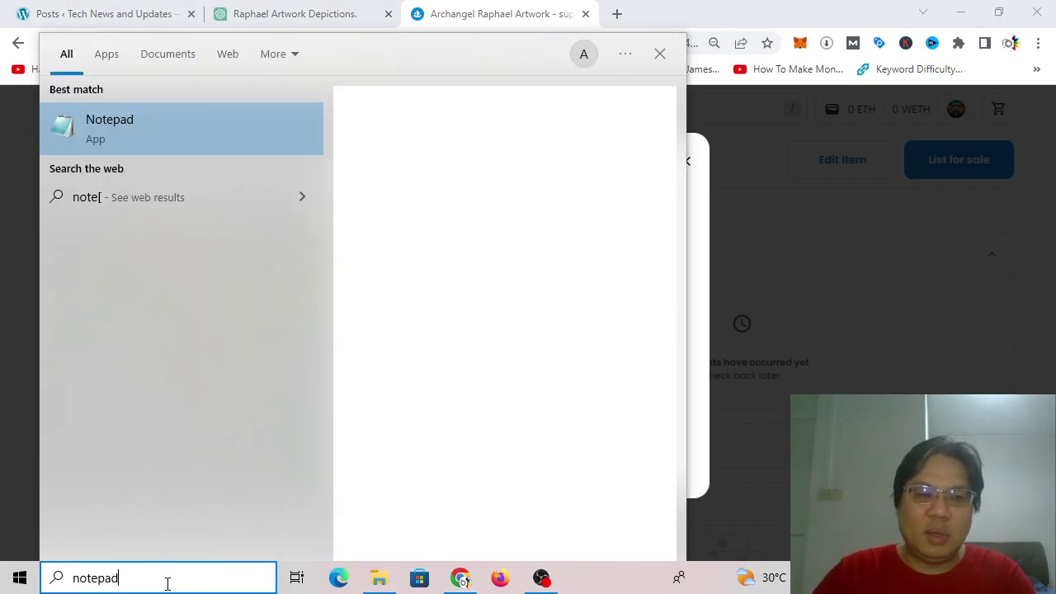
pyautogui.press('Return')
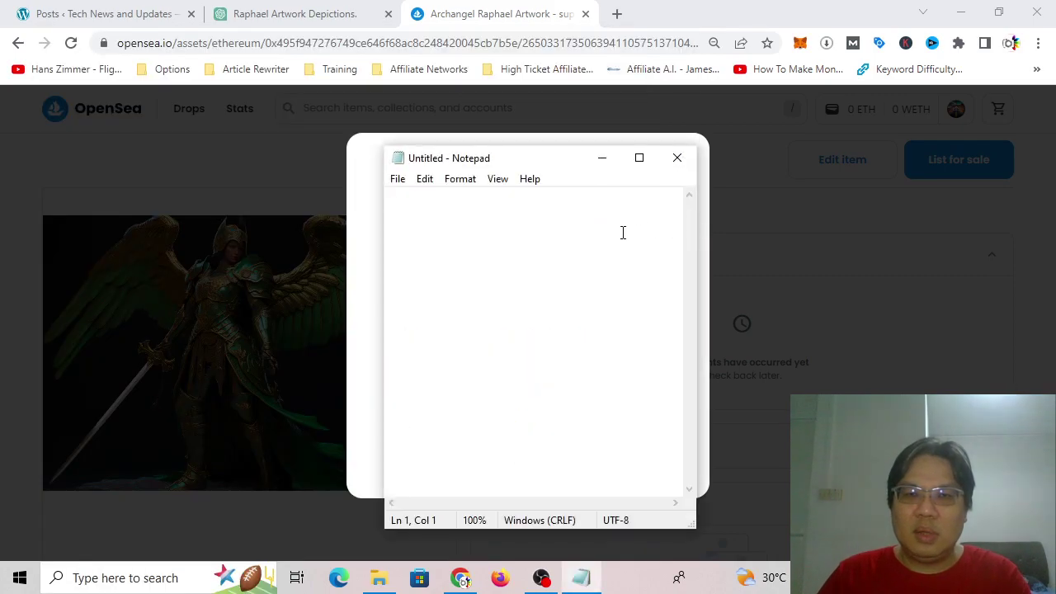
pyautogui.hotkey('ctrl', 'v')
pyautogui.click(773, 278)
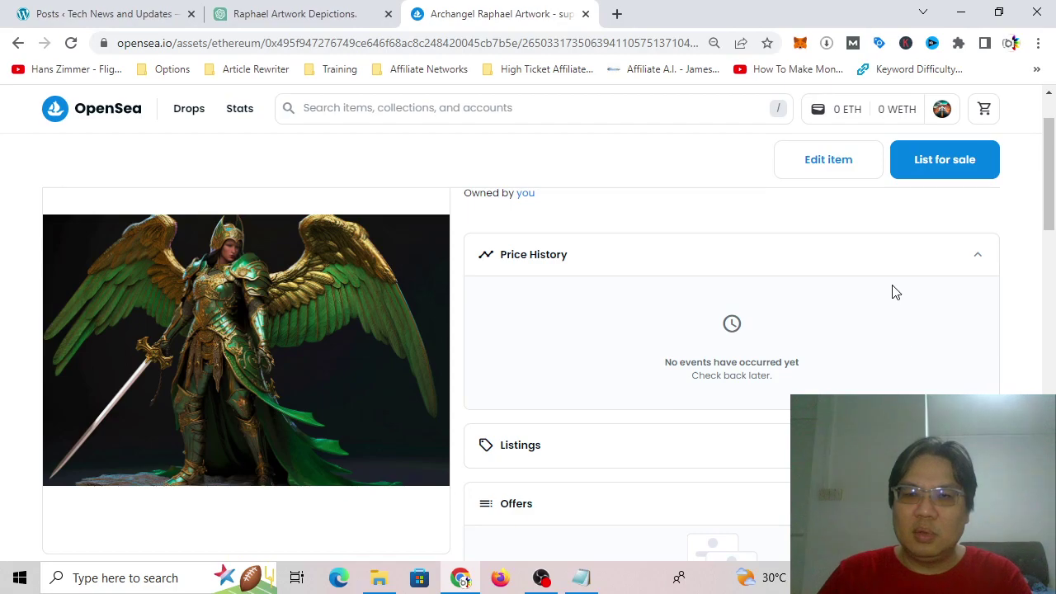
# Step: List the item for sale at 0.05 ETH for one month
pyautogui.scroll(-2, 891, 292)
pyautogui.scroll(1, 887, 298)
pyautogui.scroll(2, 887, 299)
pyautogui.click(946, 160)
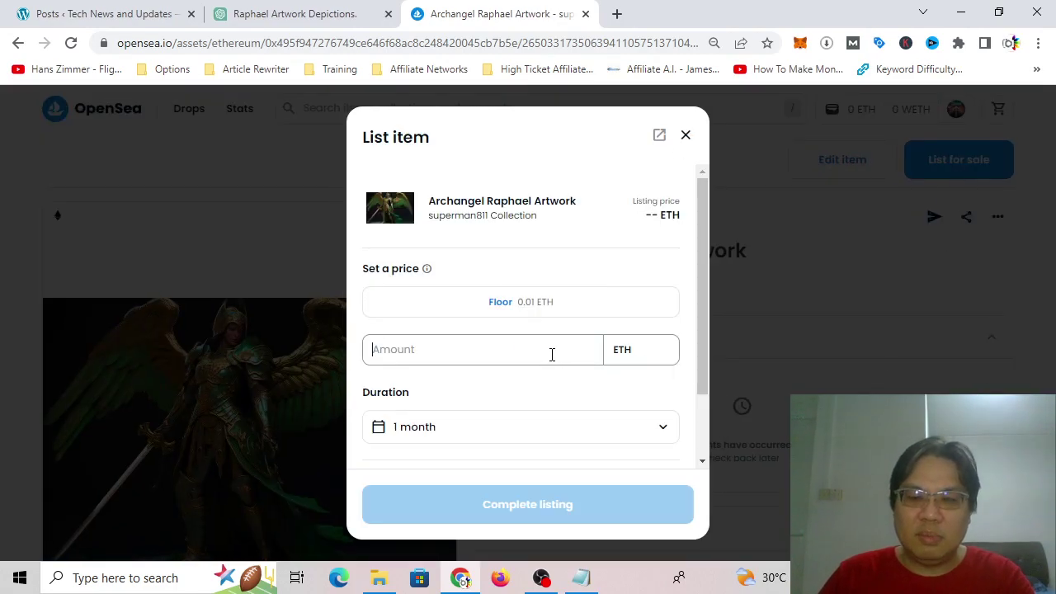
pyautogui.click(552, 348)
pyautogui.write('0.05')
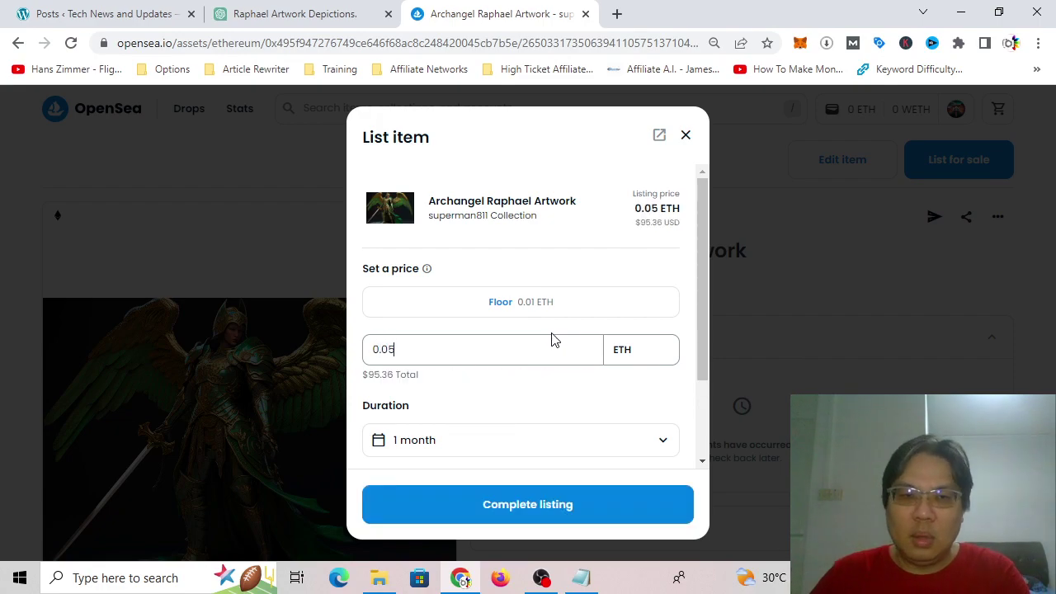
pyautogui.click(594, 507)
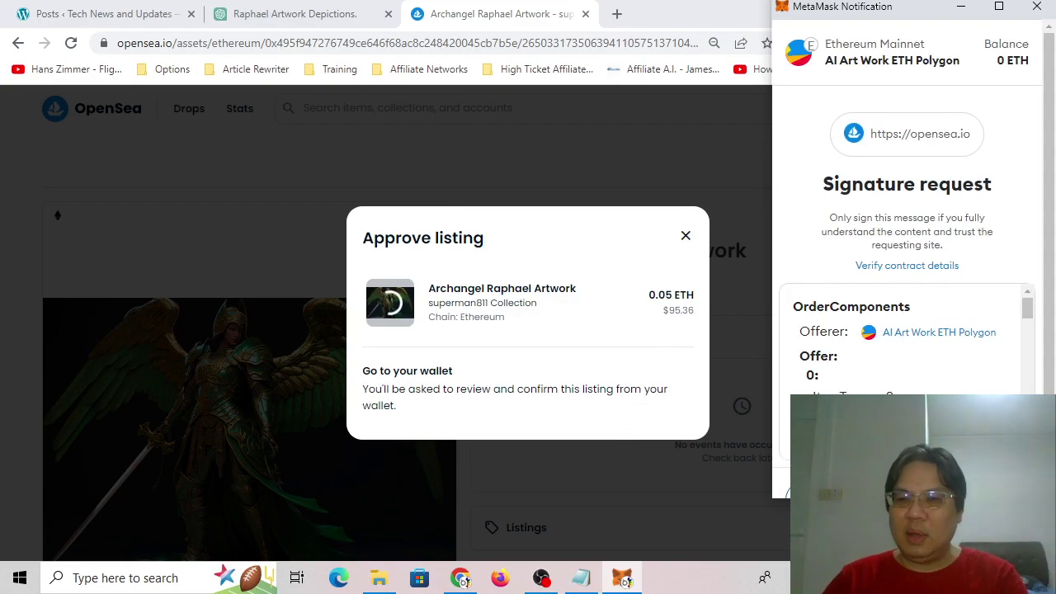
# Step: Sign the listing request in MetaMask and open the new listing
pyautogui.scroll(-5, 938, 387)
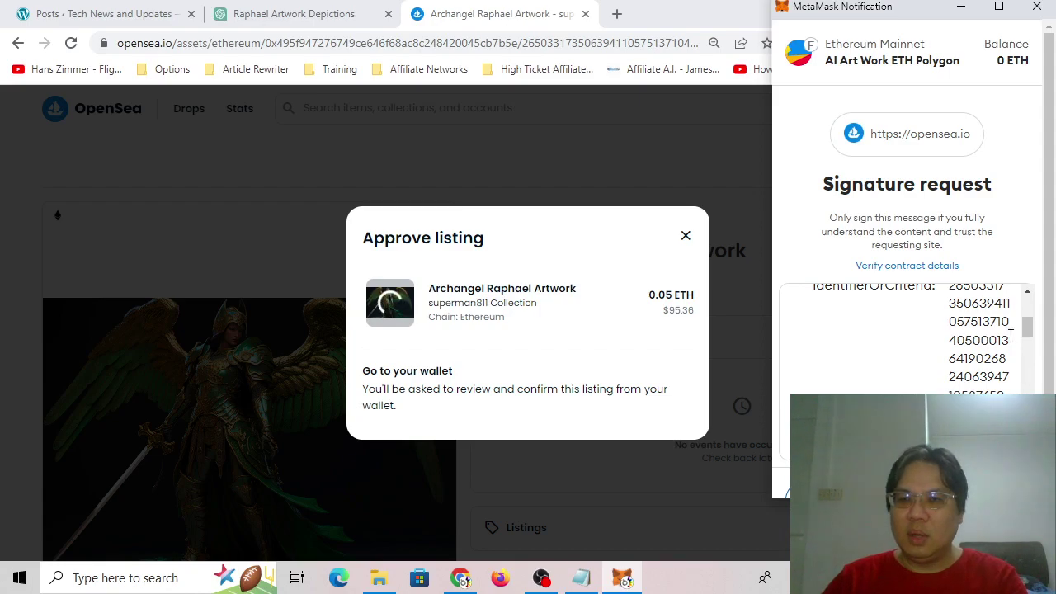
pyautogui.moveTo(1029, 334); pyautogui.dragTo(1029, 412)
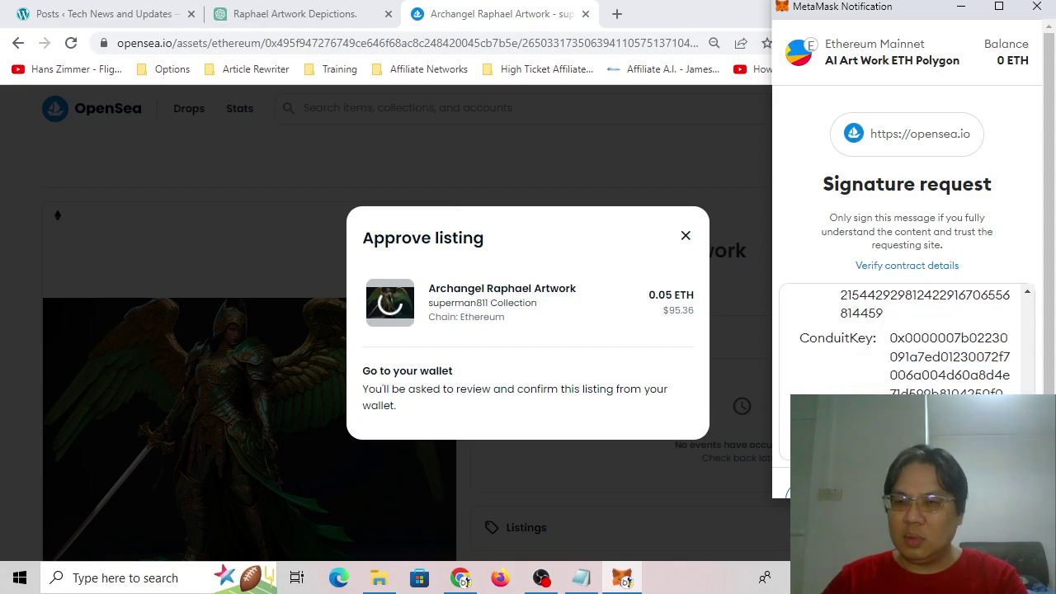
pyautogui.click(974, 477)
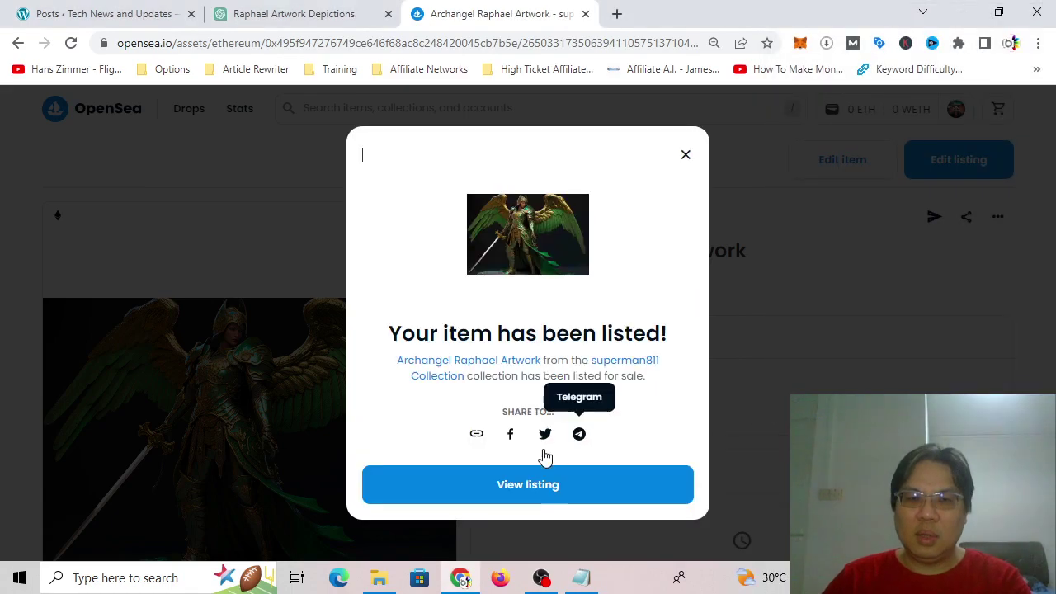
pyautogui.click(520, 499)
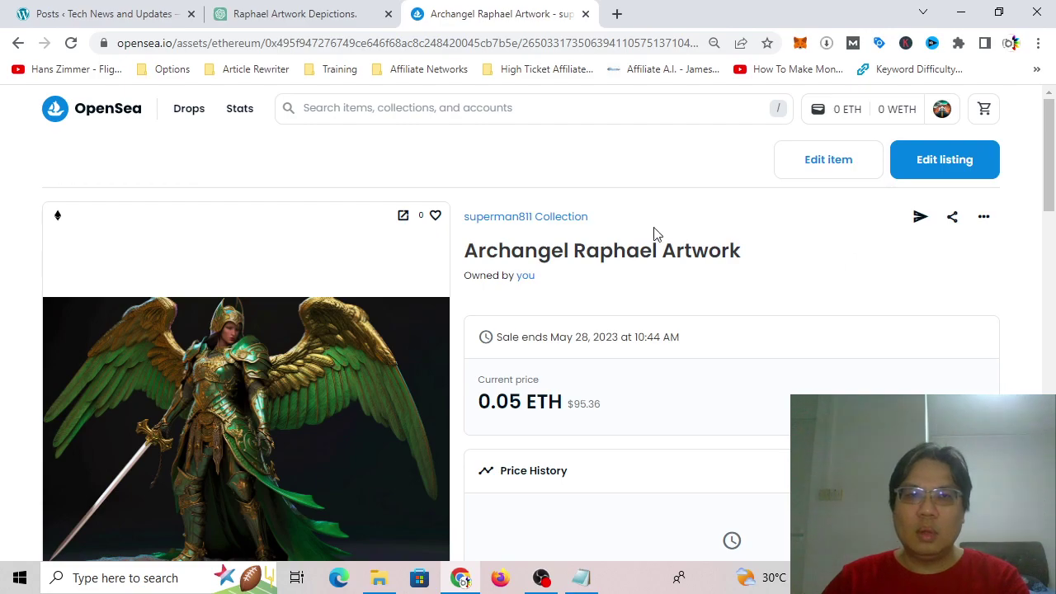
# Step: Expand the item's Listings panel to see the 0.05 ETH entry
pyautogui.scroll(-4, 453, 307)
pyautogui.scroll(-2, 467, 302)
pyautogui.scroll(2, 495, 310)
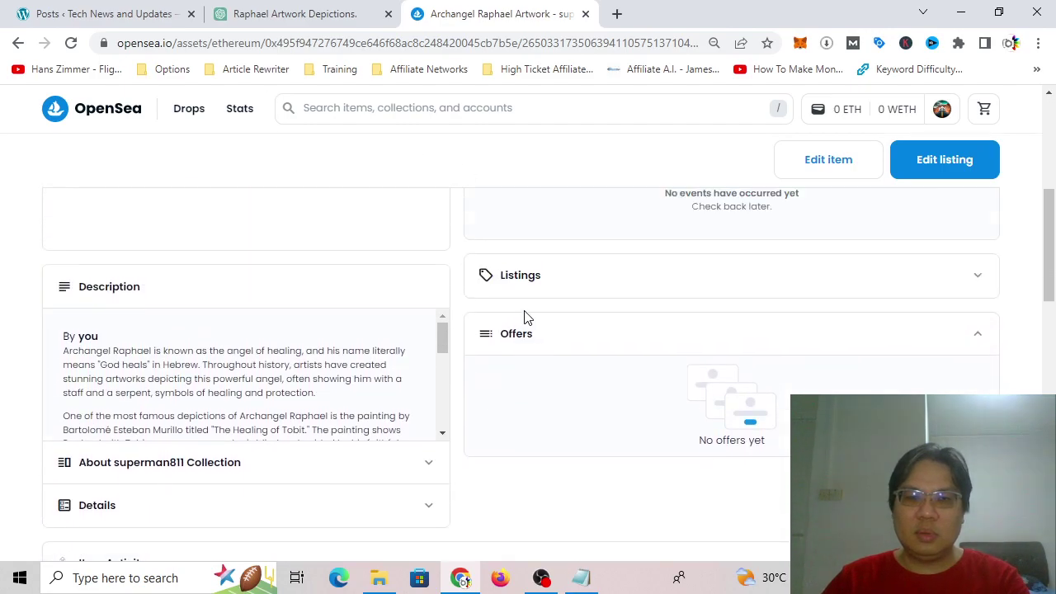
pyautogui.click(603, 330)
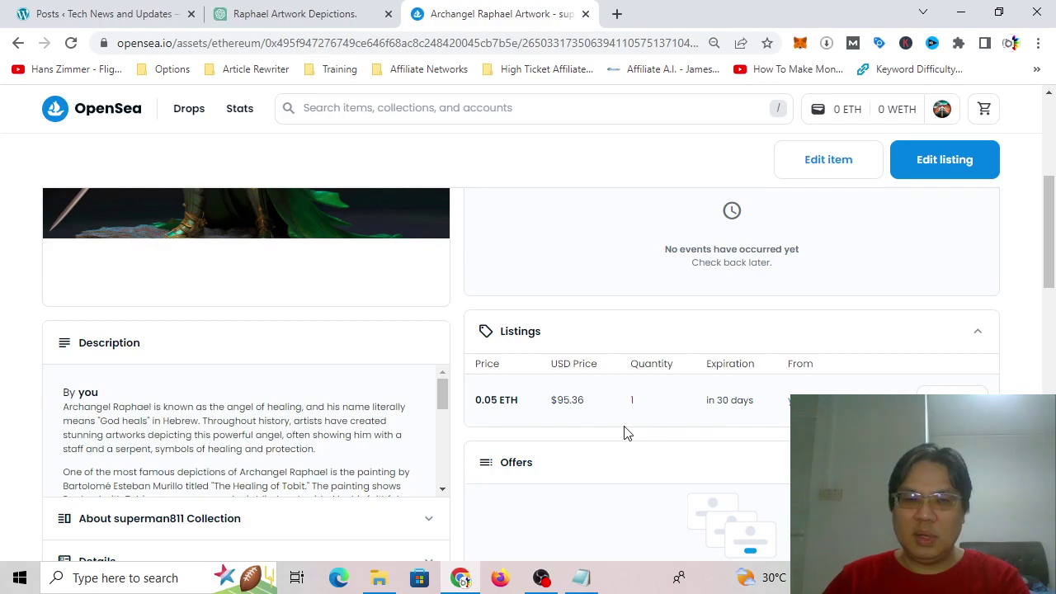
pyautogui.scroll(2, 423, 389)
pyautogui.scroll(-3, 425, 392)
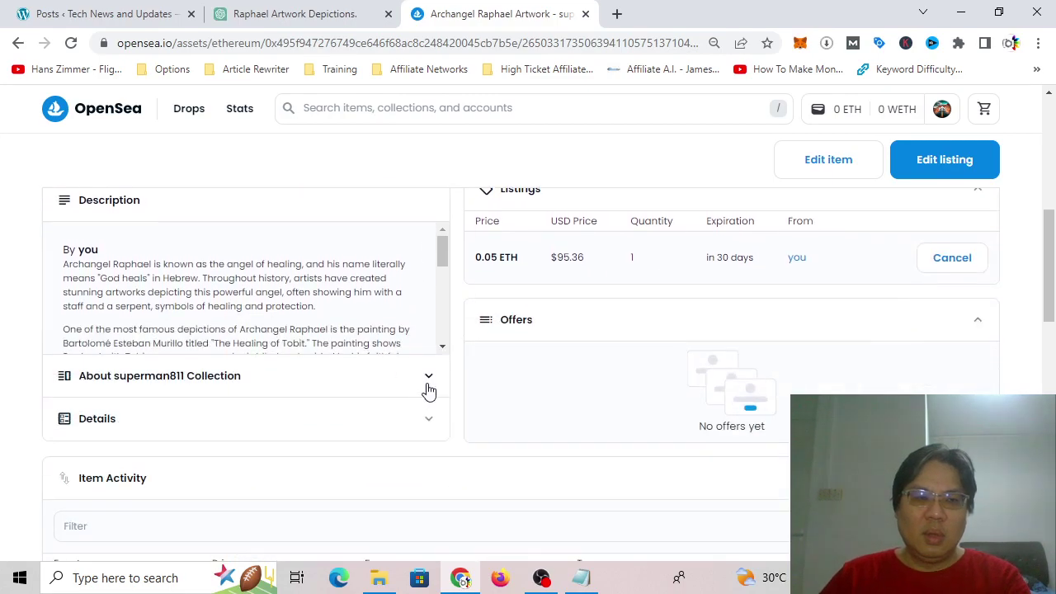
pyautogui.scroll(5, 408, 405)
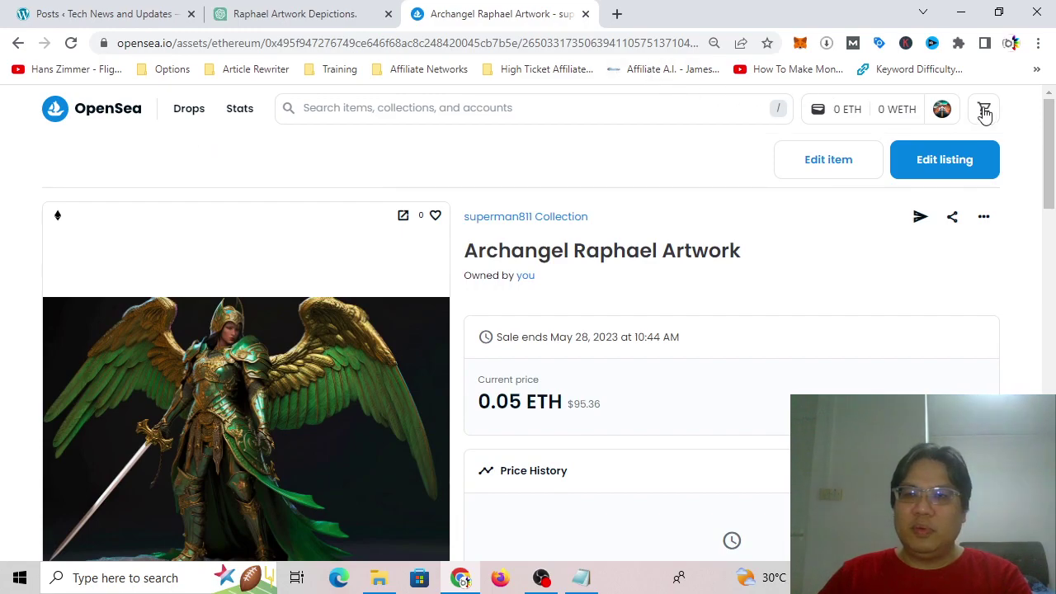
# Step: Go to the profile's Collected items and zoom the page in twice
pyautogui.click(941, 113)
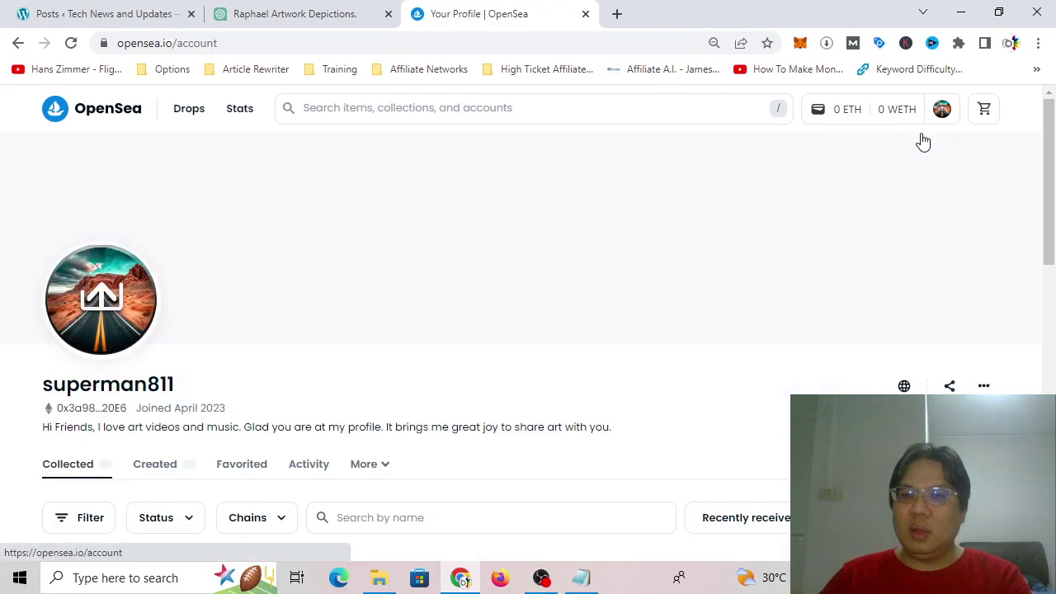
pyautogui.scroll(-3, 716, 326)
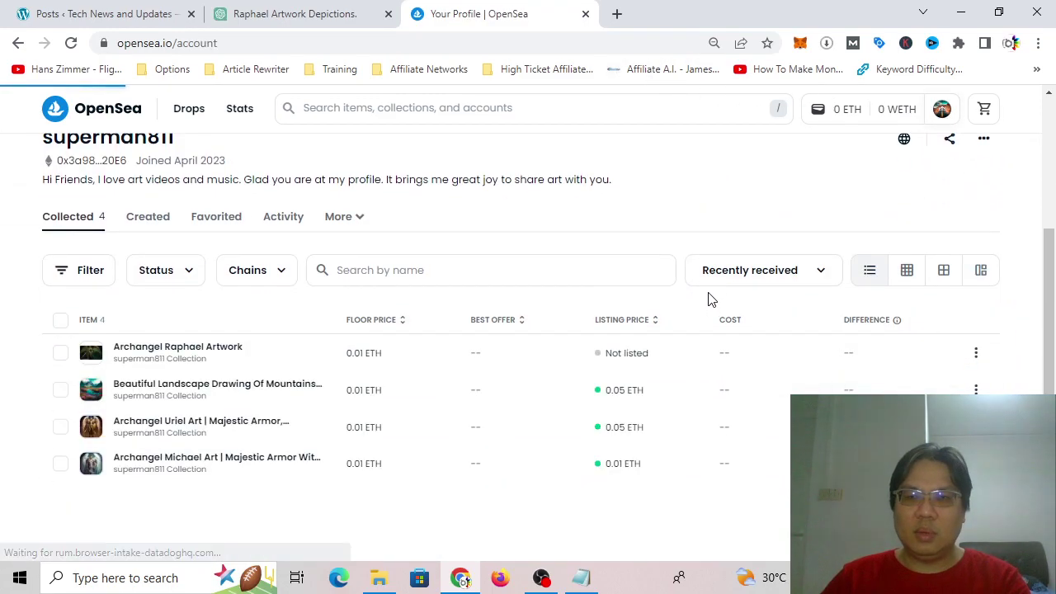
pyautogui.scroll(-4, 710, 295)
pyautogui.hotkey('ctrl', '+')
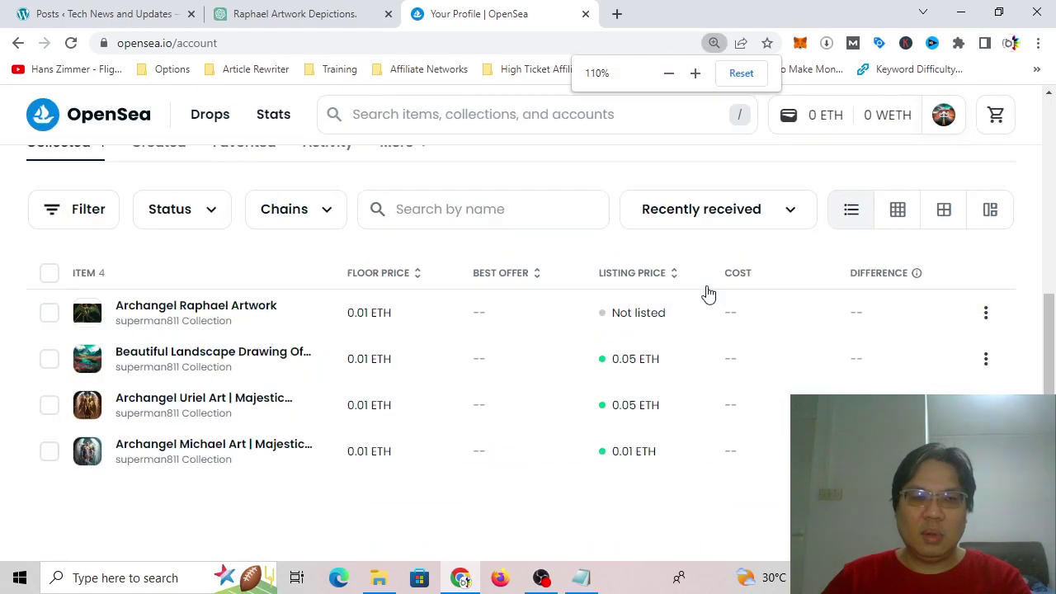
pyautogui.hotkey('ctrl', '+')
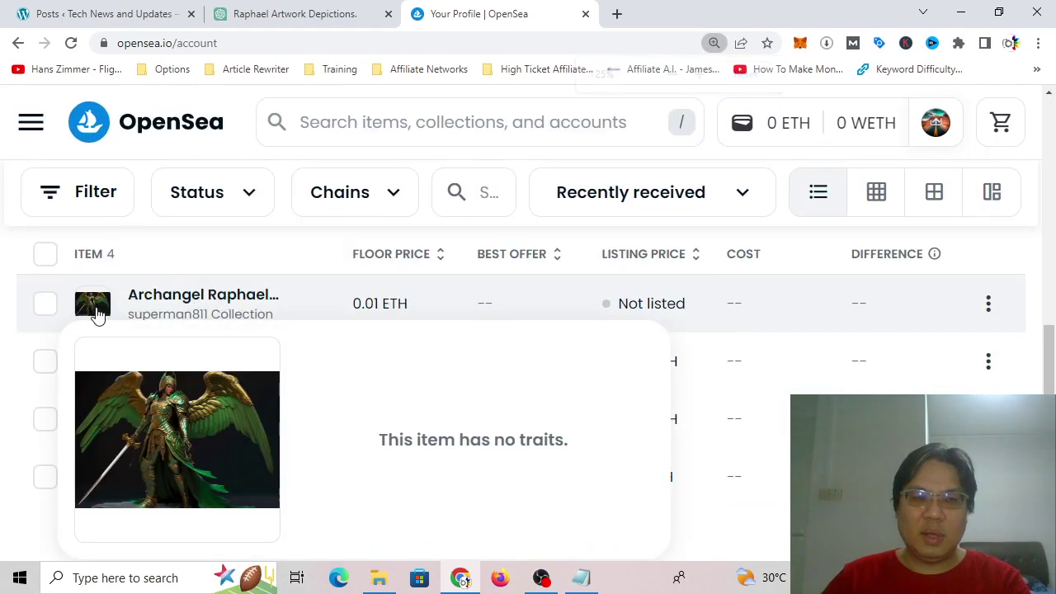
pyautogui.moveTo(638, 312)
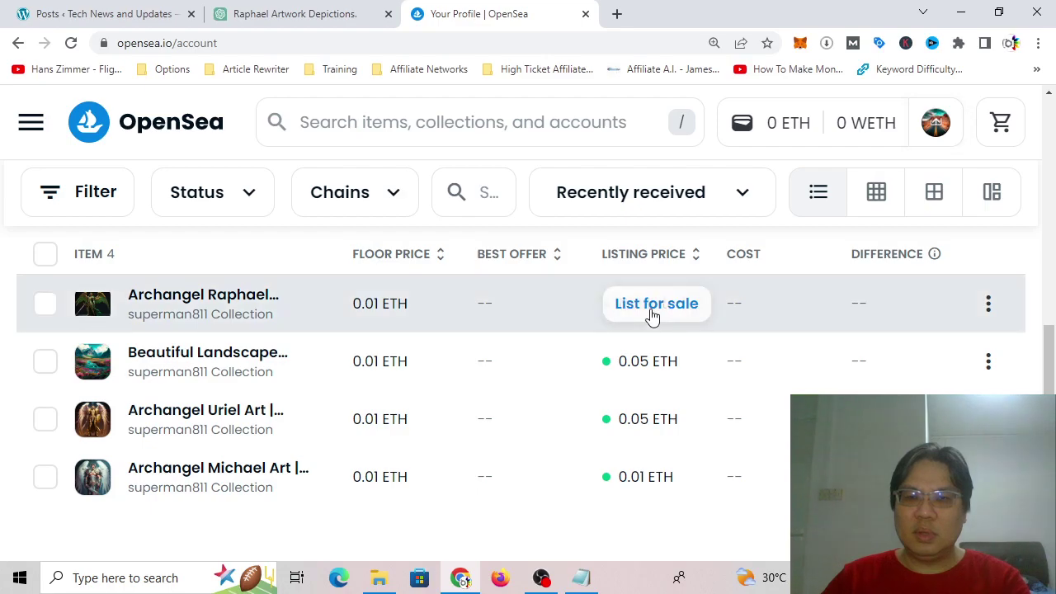
# Step: List Archangel Raphael Artwork for sale at a price of 0.05 ETH
pyautogui.click(652, 309)
pyautogui.click(512, 320)
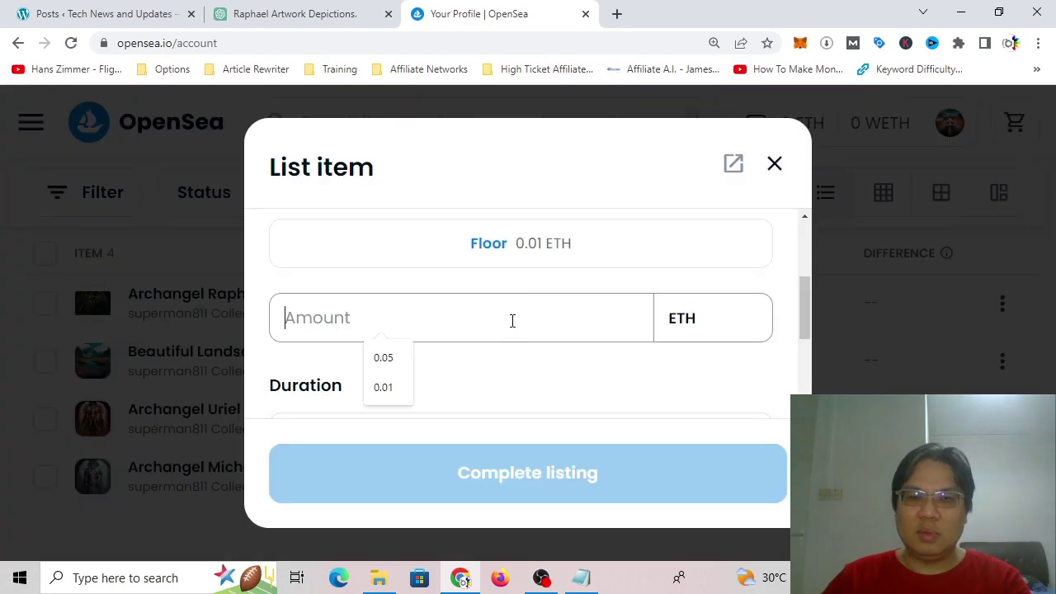
pyautogui.write('0.05')
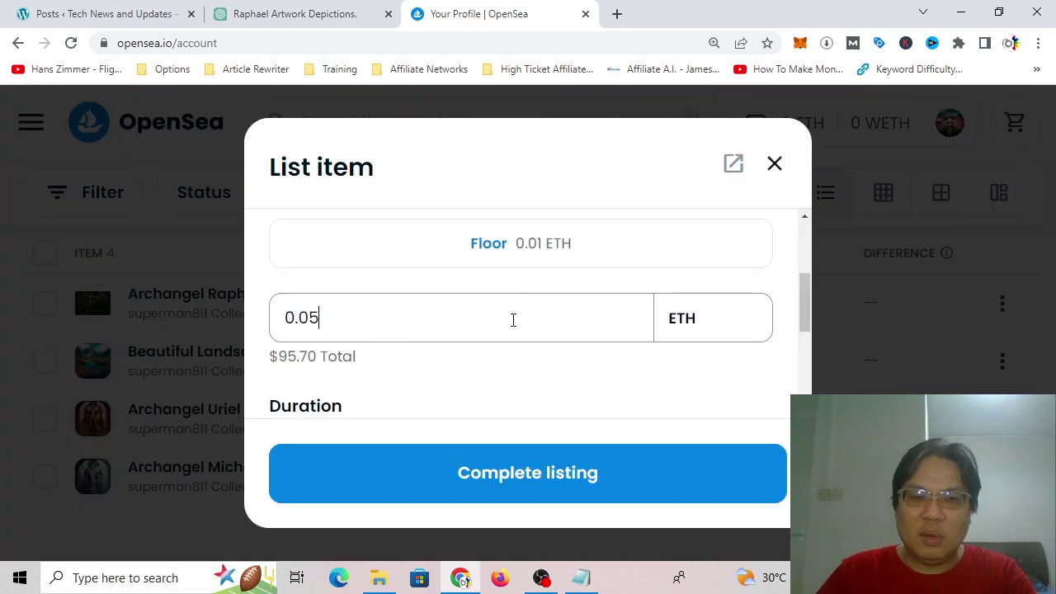
pyautogui.click(530, 473)
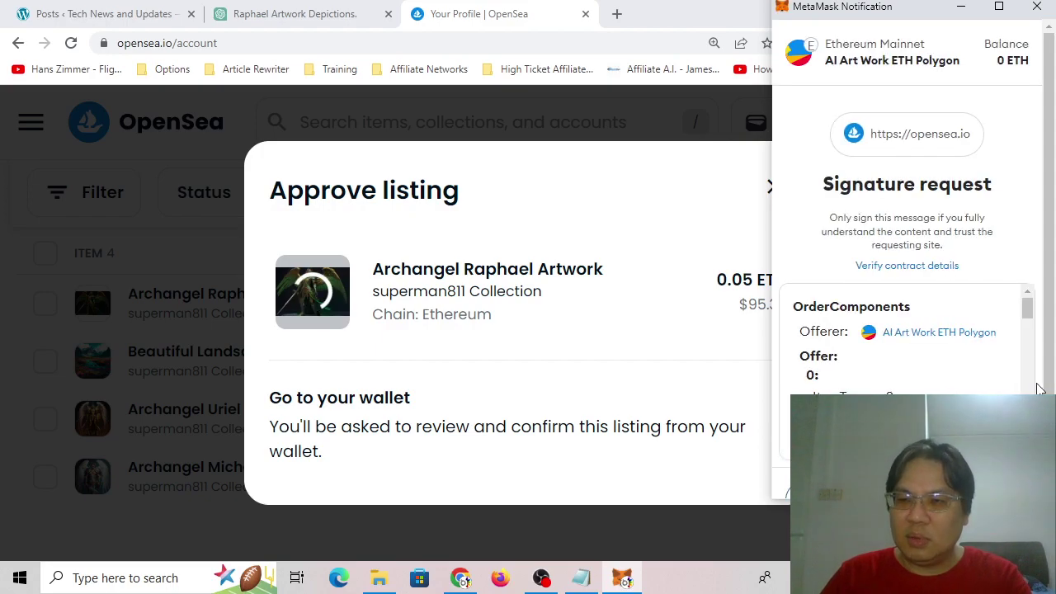
# Step: Sign the listing request in MetaMask and open the live listing page
pyautogui.moveTo(1030, 308); pyautogui.dragTo(1029, 429)
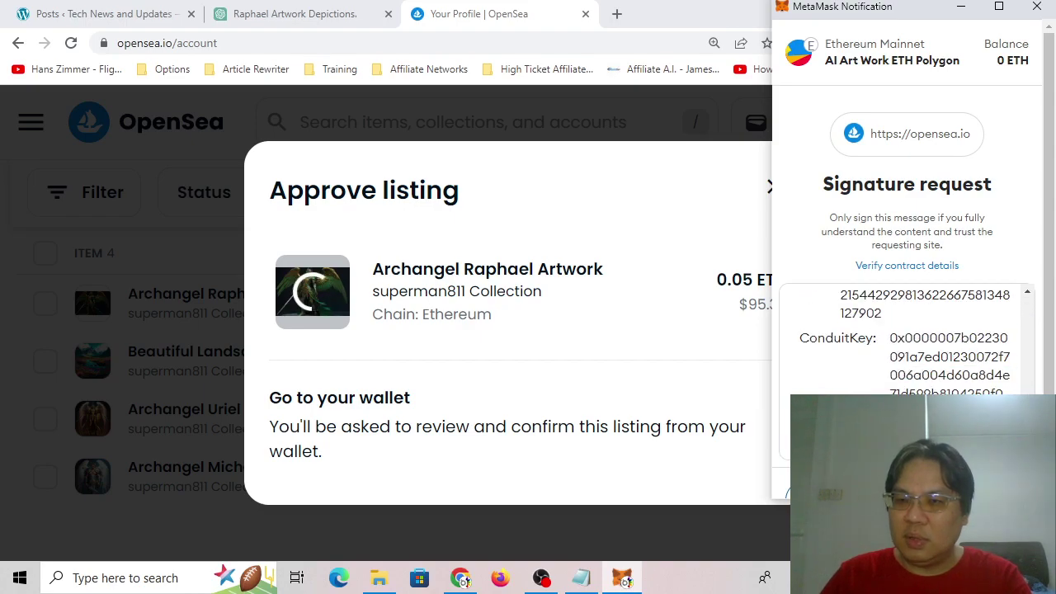
pyautogui.click(974, 482)
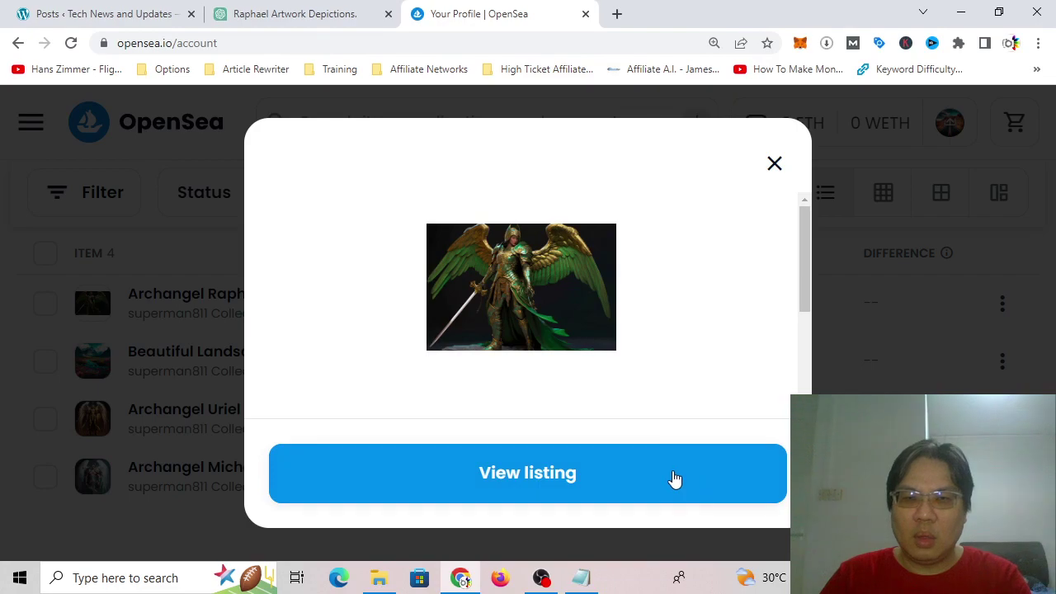
pyautogui.click(672, 479)
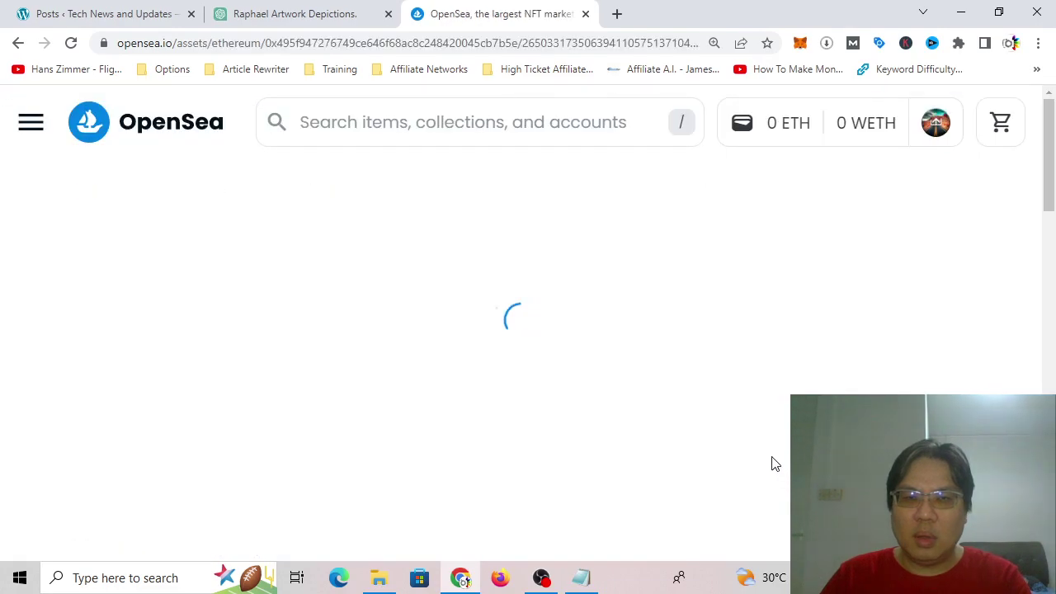
# Step: Return to the profile and check that Archangel Raphael Artwork shows its 0.05 ETH price
pyautogui.scroll(-4, 776, 452)
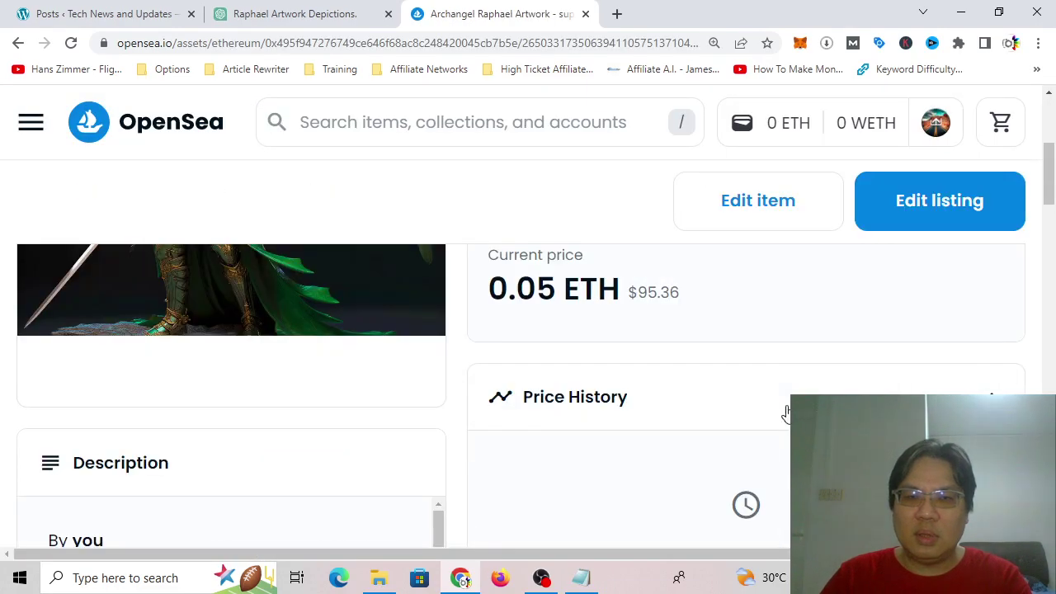
pyautogui.scroll(2, 784, 412)
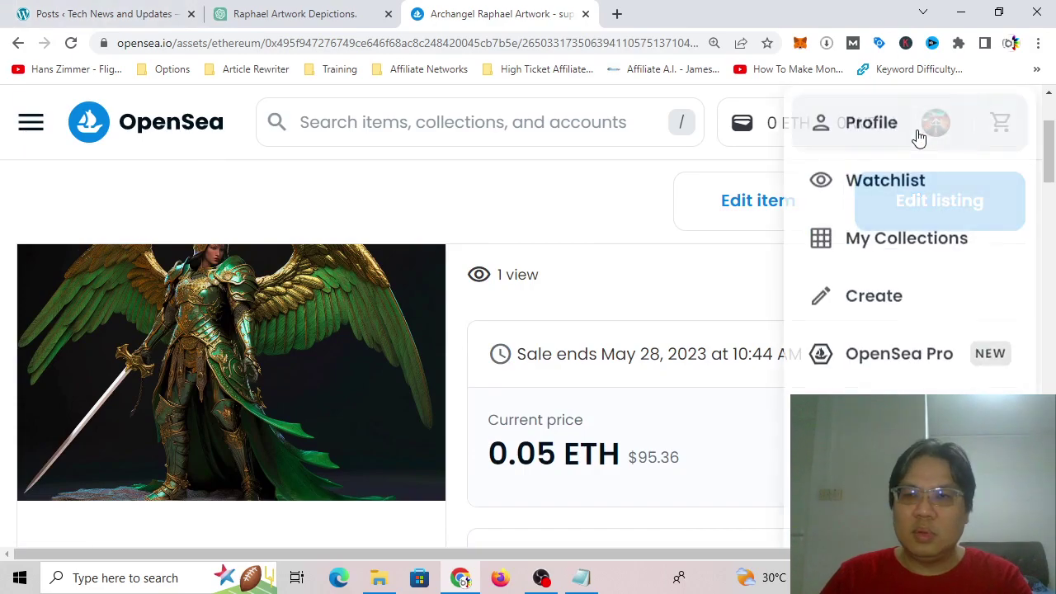
pyautogui.click(940, 125)
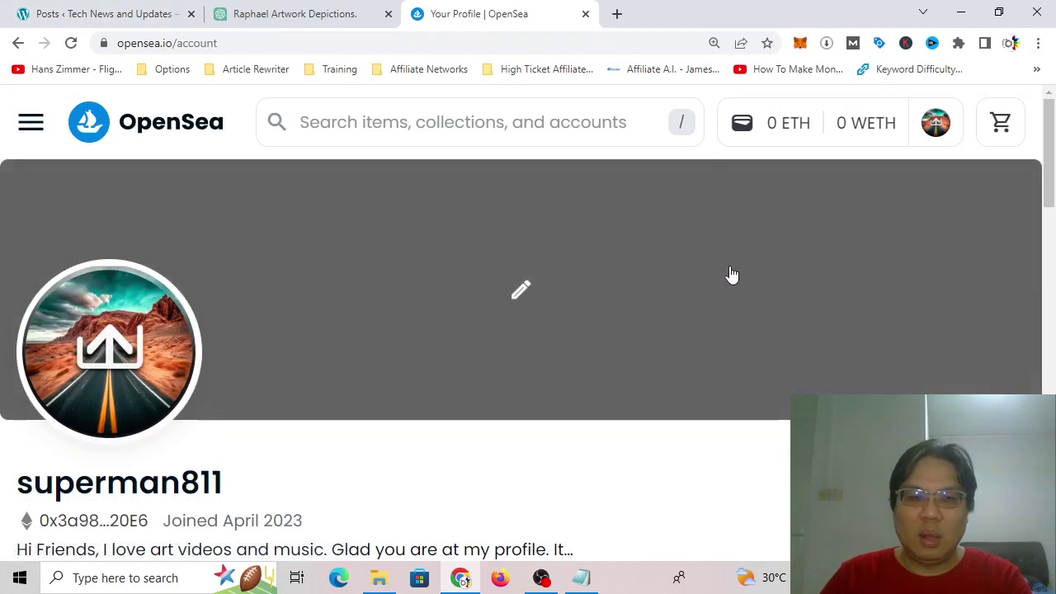
pyautogui.scroll(-5, 731, 276)
pyautogui.scroll(-3, 740, 279)
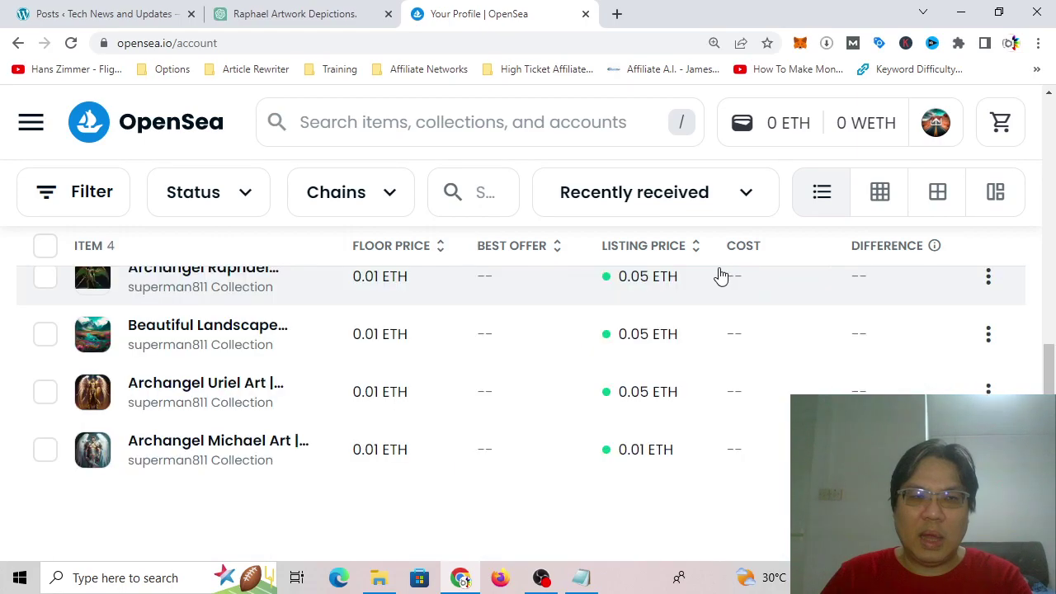
pyautogui.scroll(1, 718, 275)
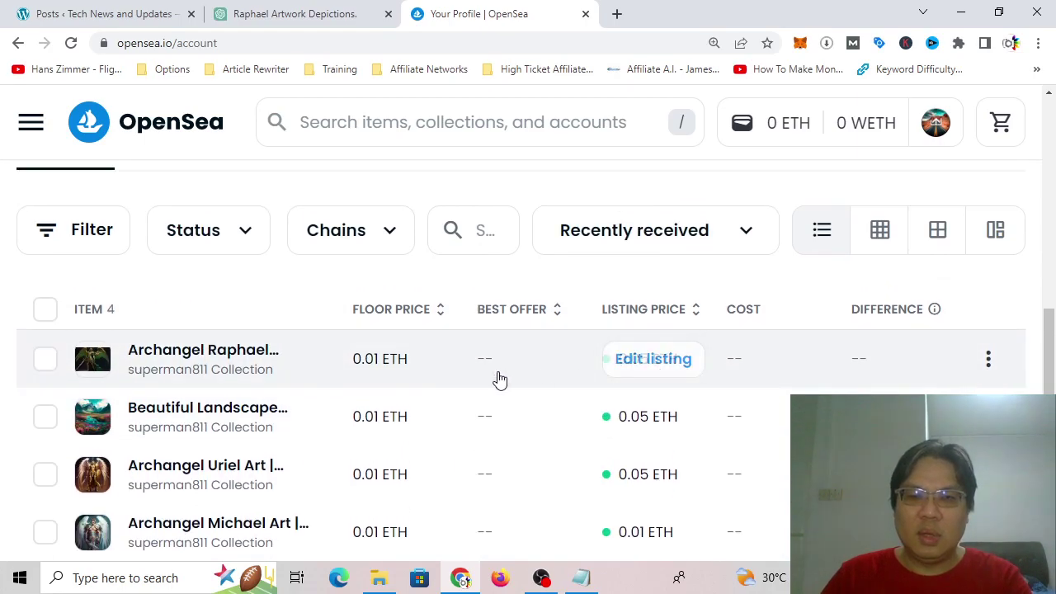